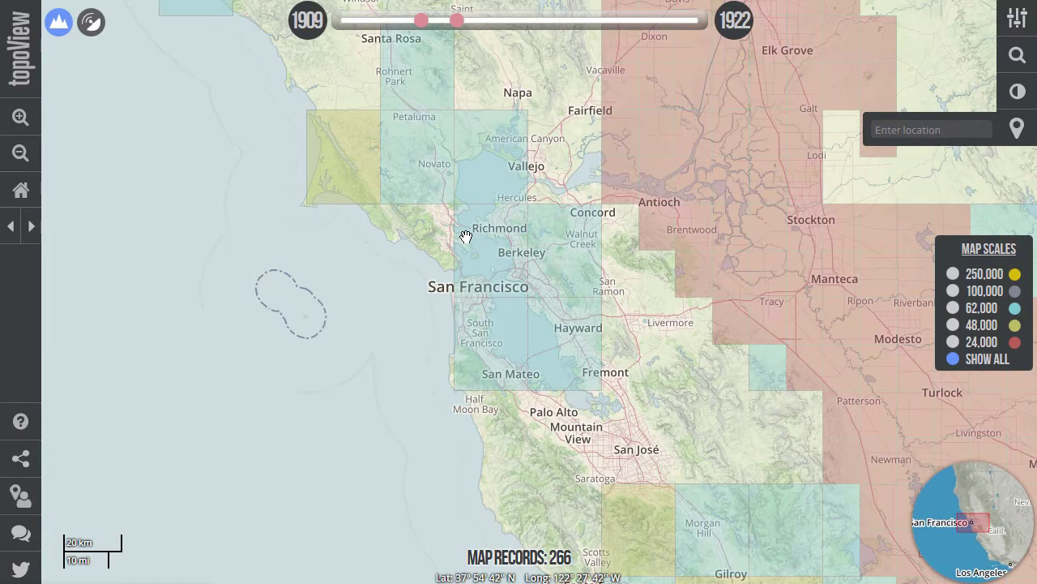
# - Pan around the Bay Area until San Francisco Bay is back in view
pyautogui.moveTo(466, 236); pyautogui.dragTo(556, 391)
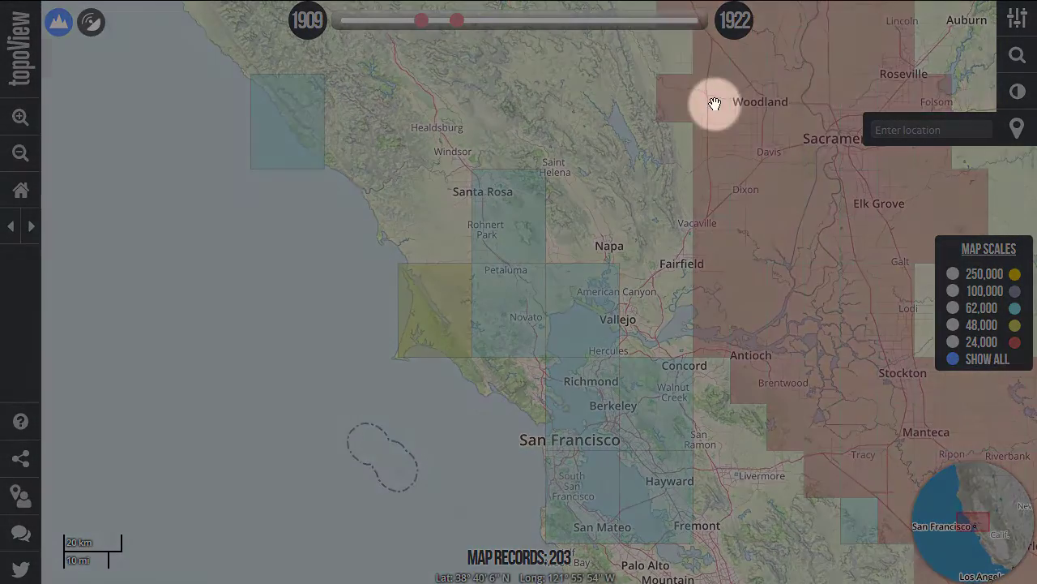
pyautogui.moveTo(715, 104); pyautogui.dragTo(578, 347)
pyautogui.moveTo(676, 510); pyautogui.dragTo(504, 170)
pyautogui.moveTo(405, 438); pyautogui.dragTo(693, 285)
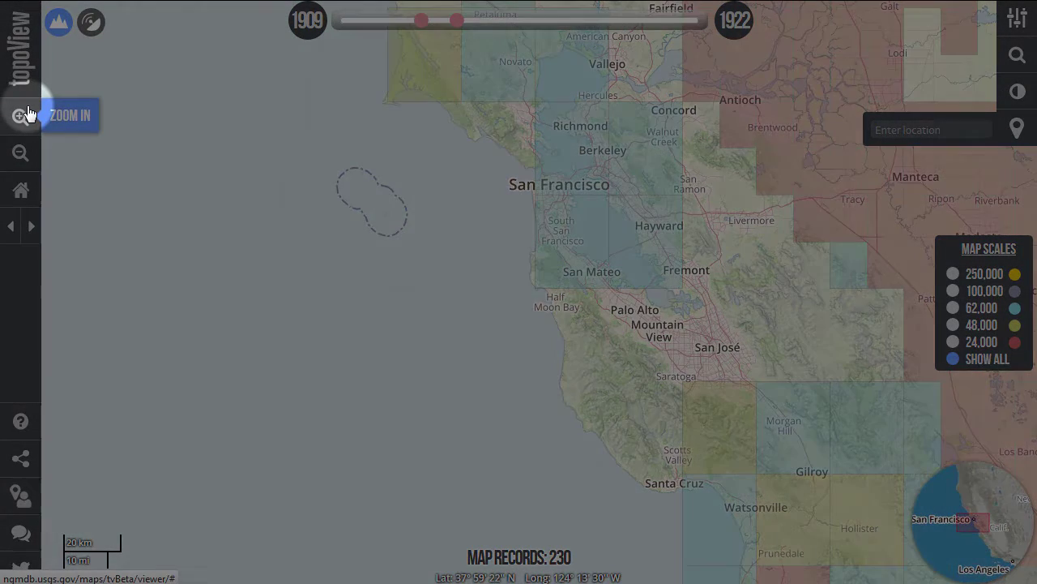
# - Zoom in two levels near Half Moon Bay, then back out to the whole bay
pyautogui.click(28, 114)
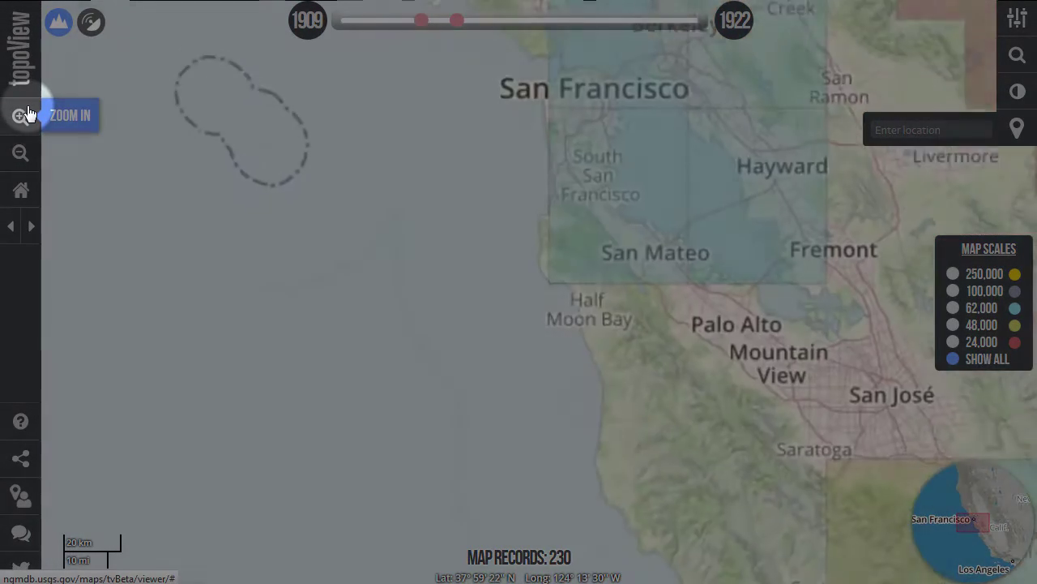
pyautogui.click(28, 115)
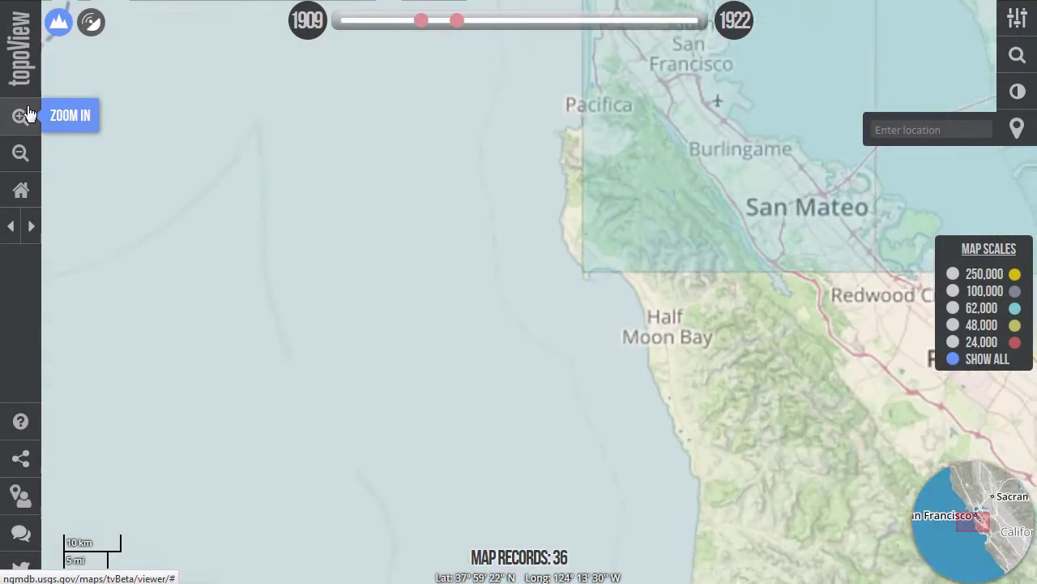
pyautogui.click(32, 155)
pyautogui.click(33, 154)
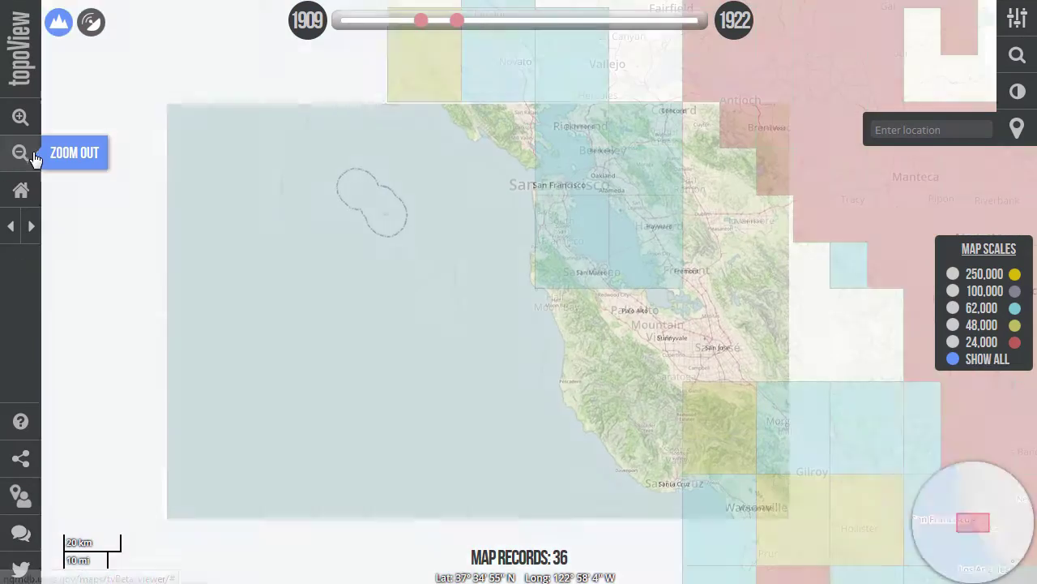
# - Box-zoom to central San Francisco, step back and forward, then return to North America
pyautogui.moveTo(505, 155); pyautogui.dragTo(616, 239)
pyautogui.moveTo(443, 196); pyautogui.dragTo(579, 288)
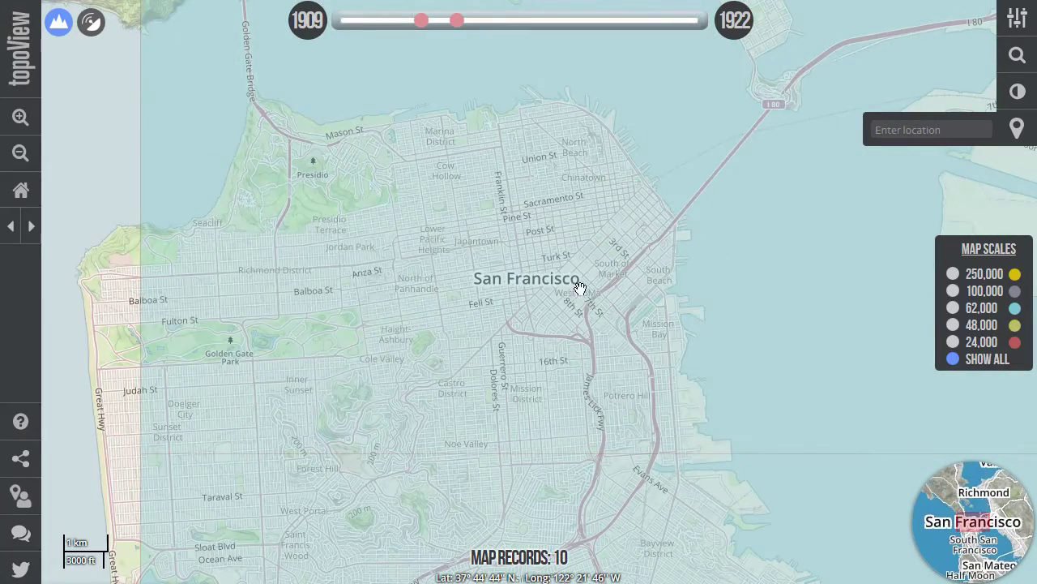
pyautogui.click(16, 230)
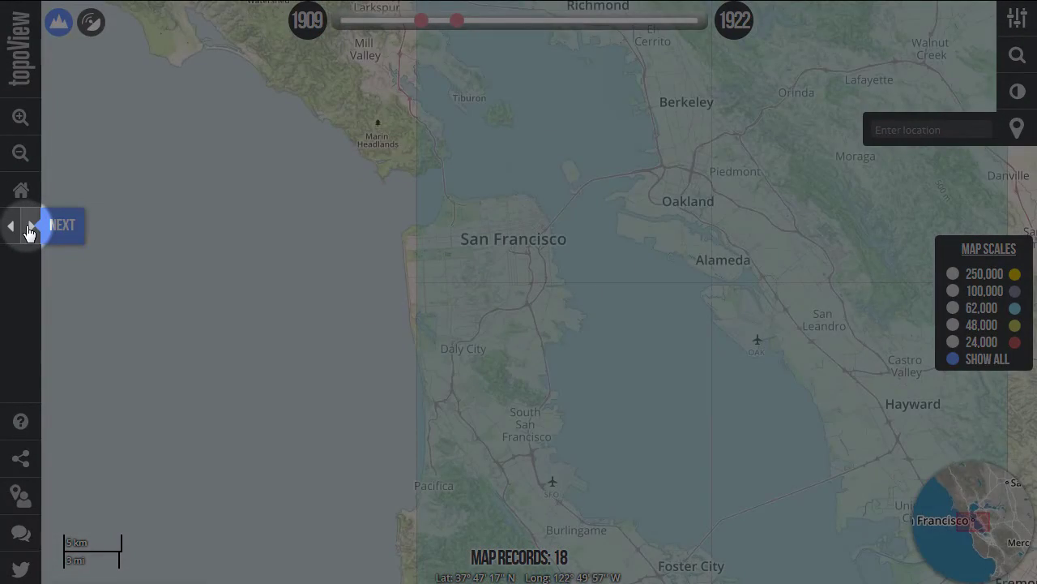
pyautogui.click(29, 232)
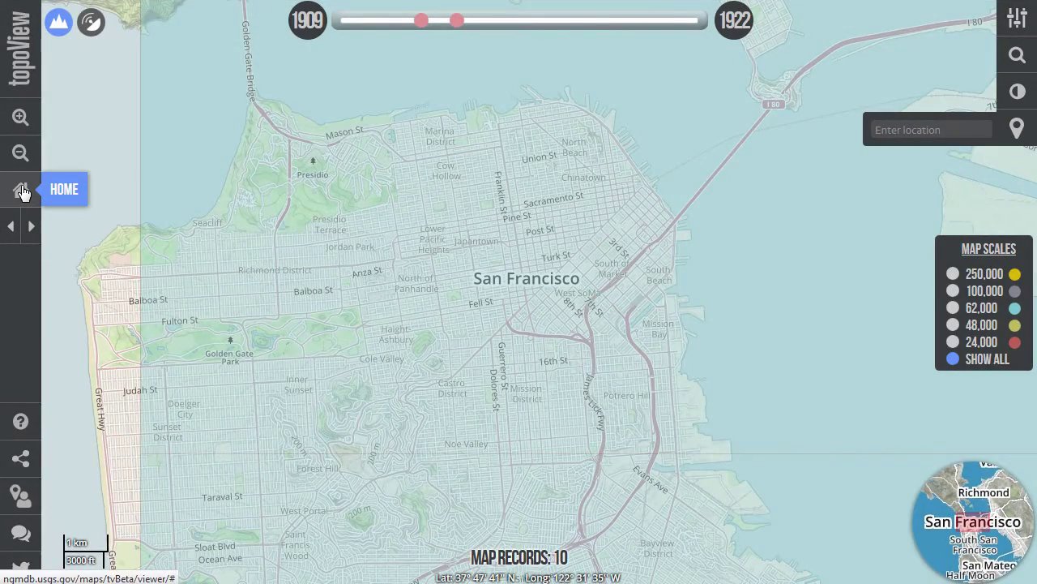
pyautogui.click(21, 190)
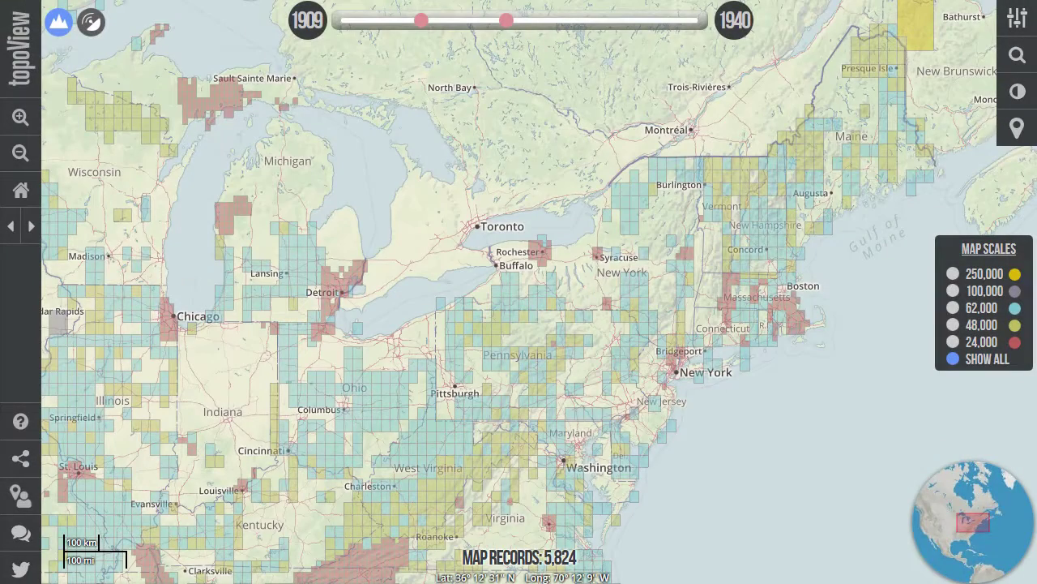
# - Search locations for Falls Church, VA, the 90210 zip code, and the White House address
pyautogui.click(1017, 130)
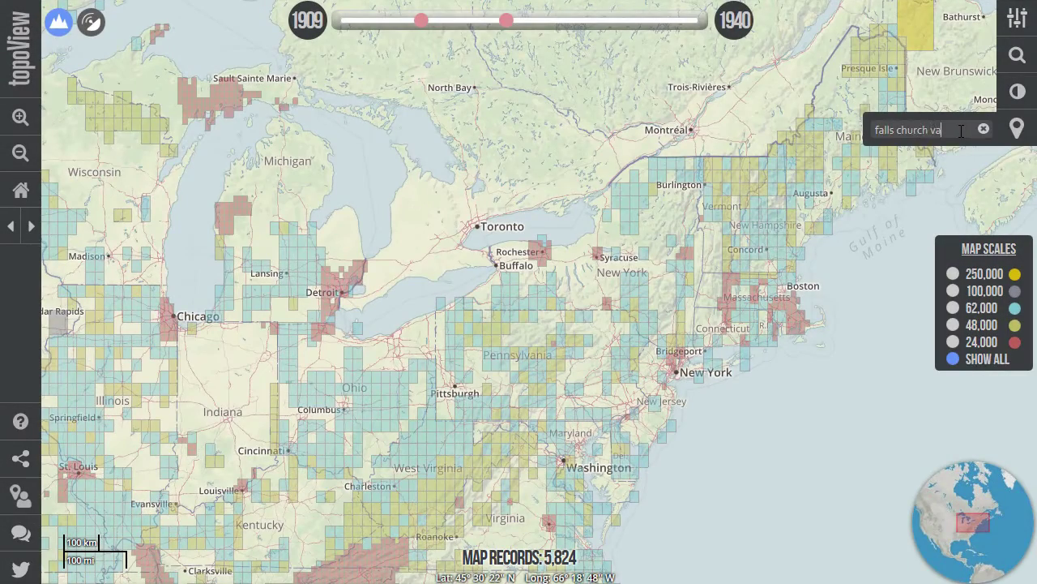
pyautogui.press('Return')
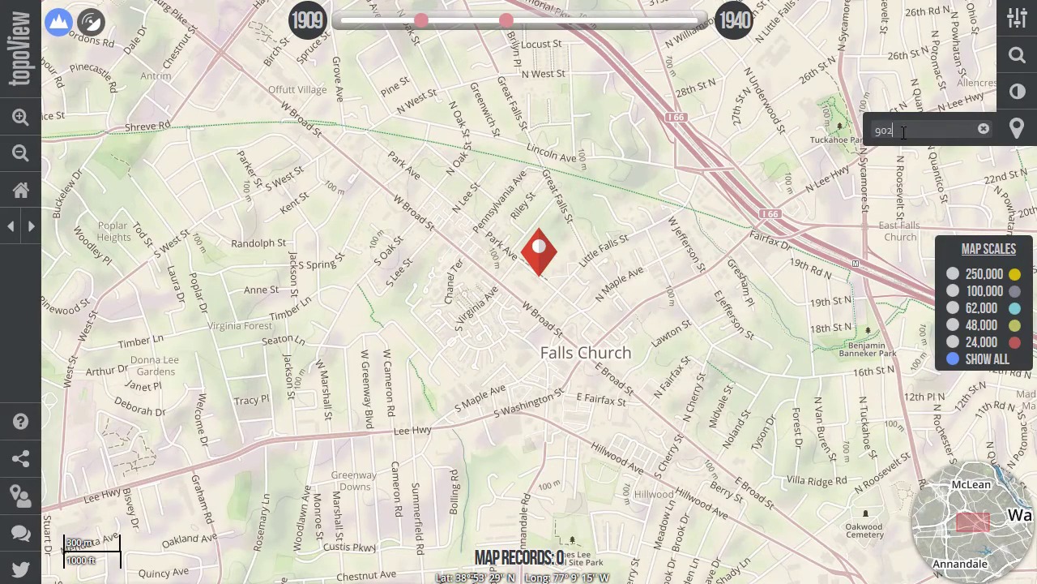
pyautogui.press('Return')
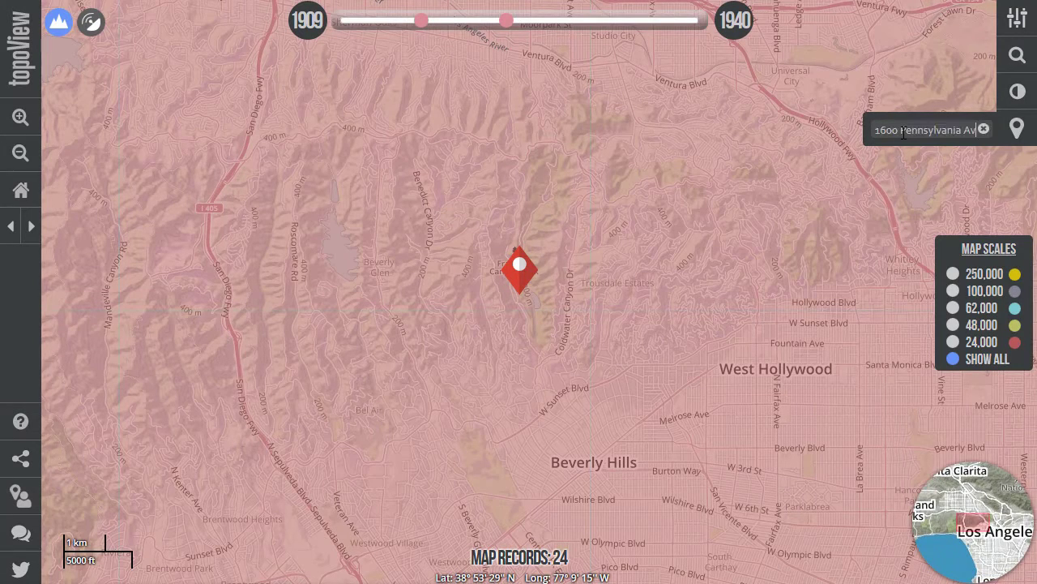
pyautogui.press('Return')
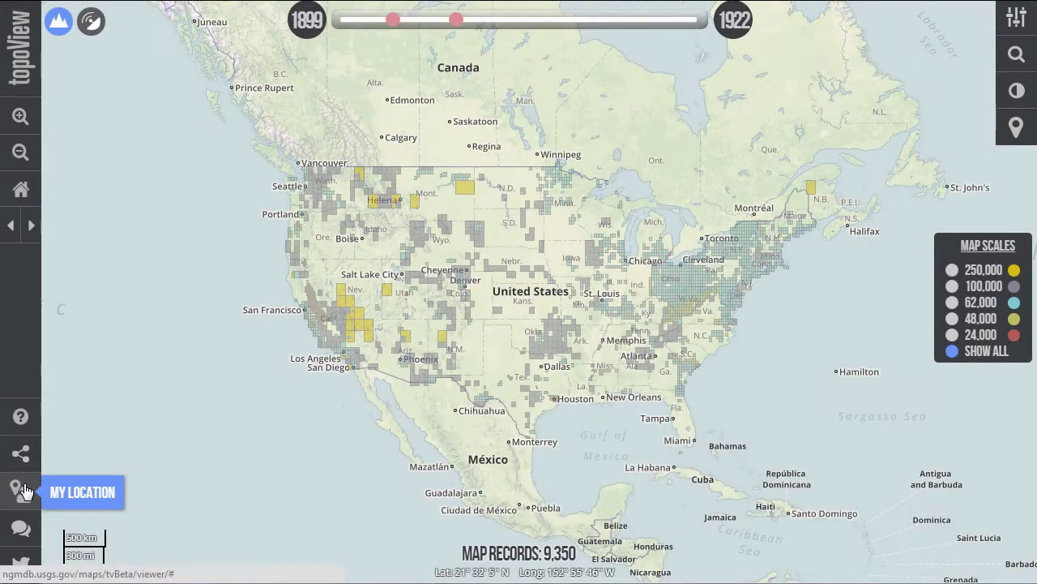
# - Centre the map on the computer's current location near Reston, allowing location access
pyautogui.click(24, 491)
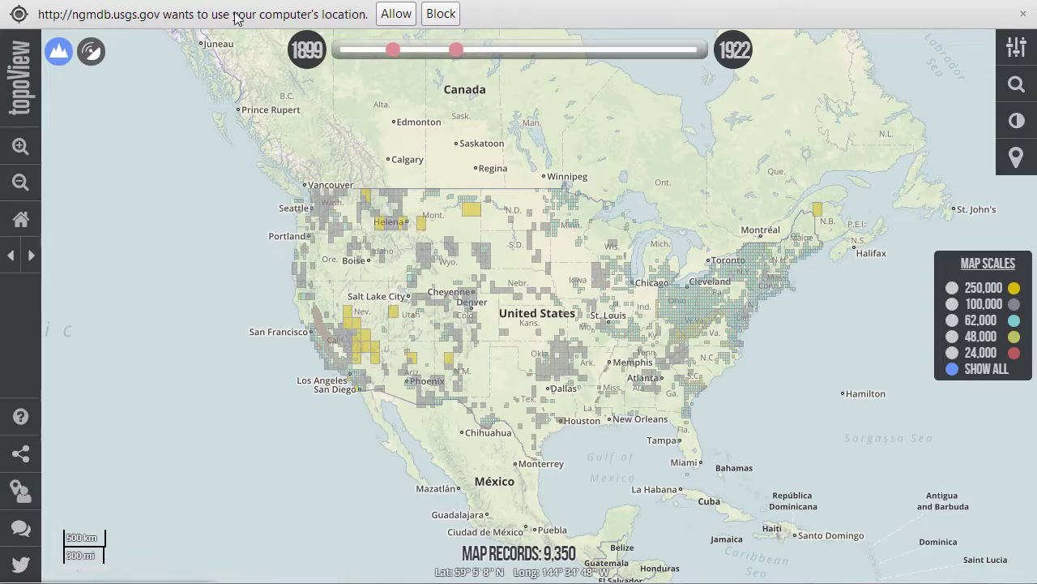
pyautogui.click(395, 14)
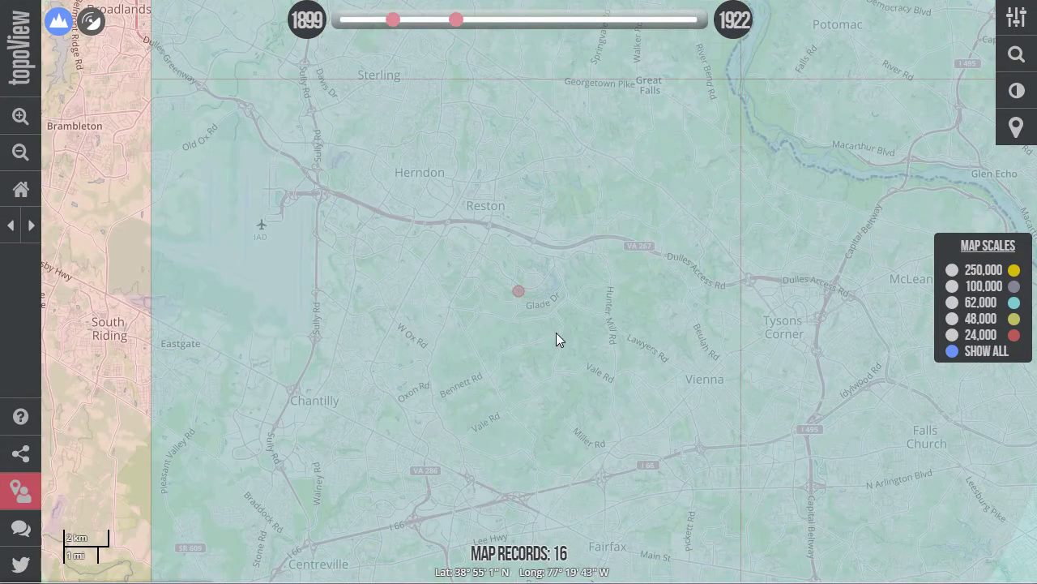
pyautogui.scroll(-2, 556, 340)
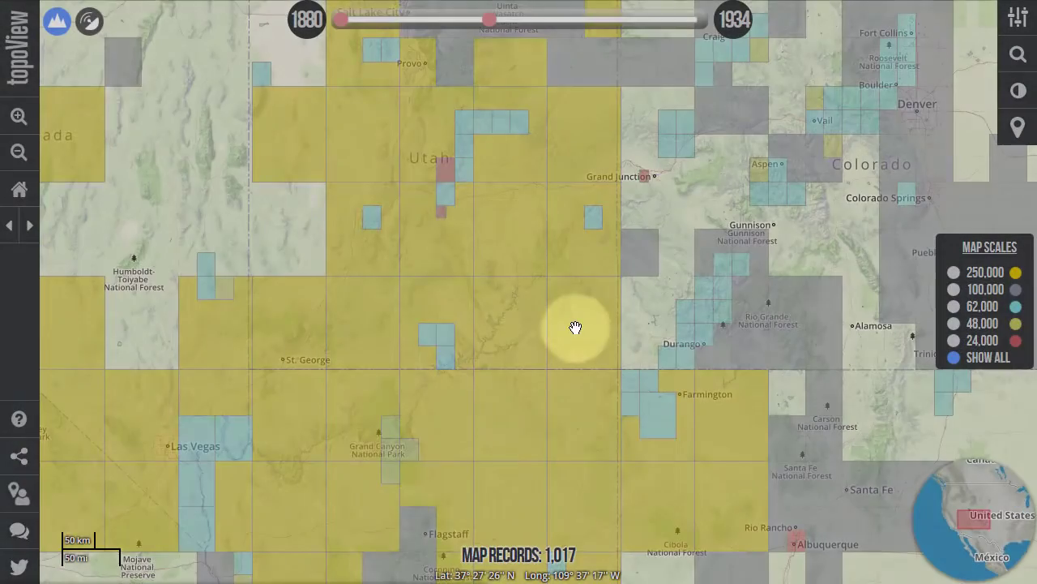
# - Preview the Abajo, Castlegate, Glenwood Springs, San Cristobal, Paradox Valley, Gold Hill and Fish Springs sheets
pyautogui.click(575, 324)
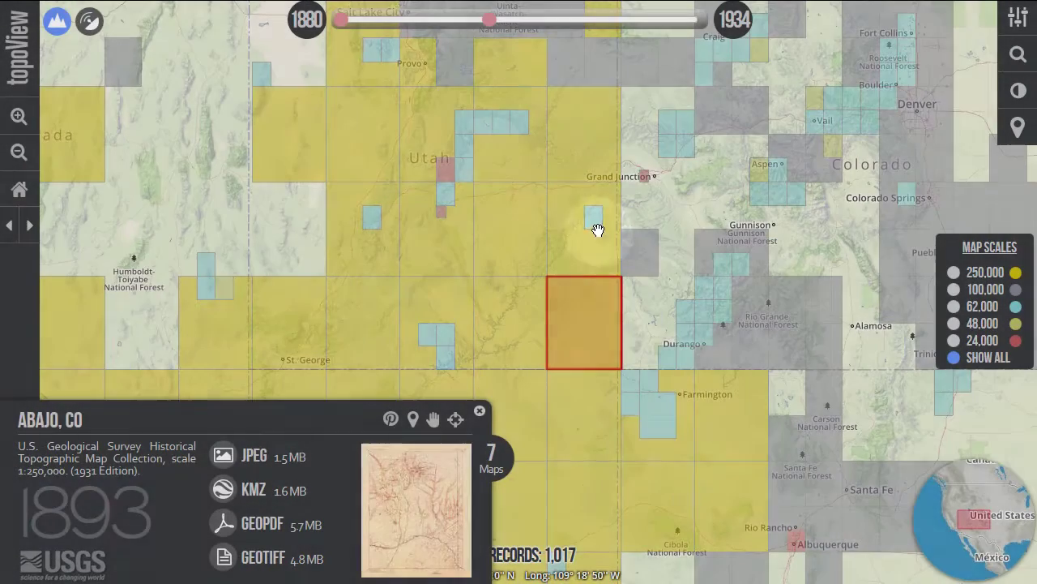
pyautogui.click(596, 227)
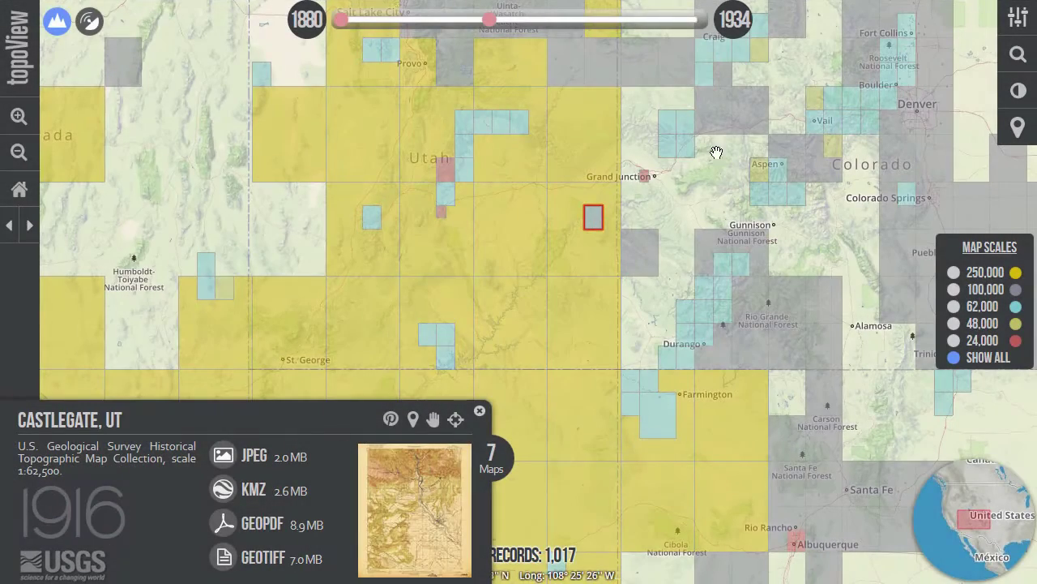
pyautogui.click(743, 126)
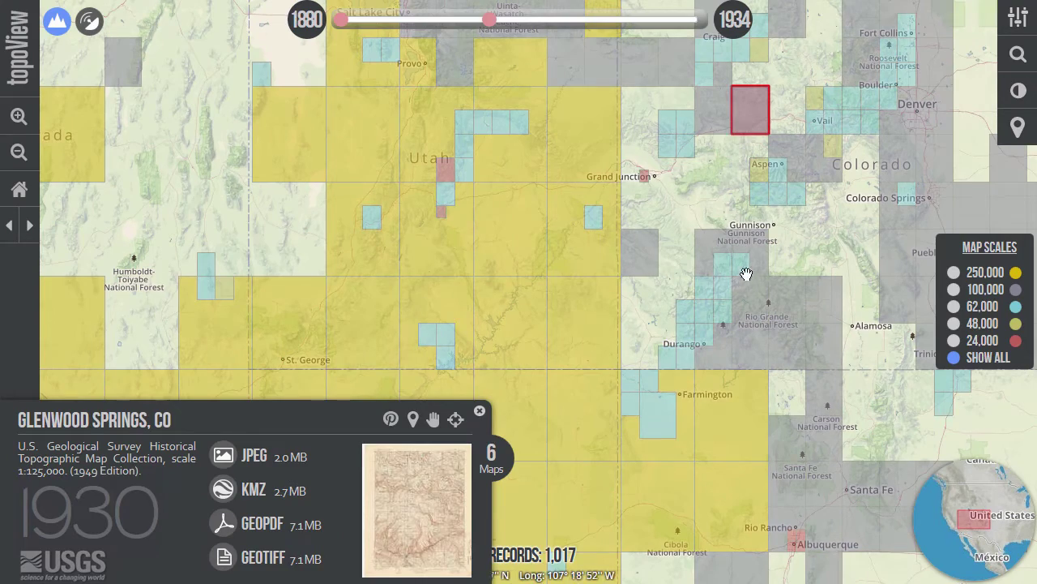
pyautogui.click(754, 305)
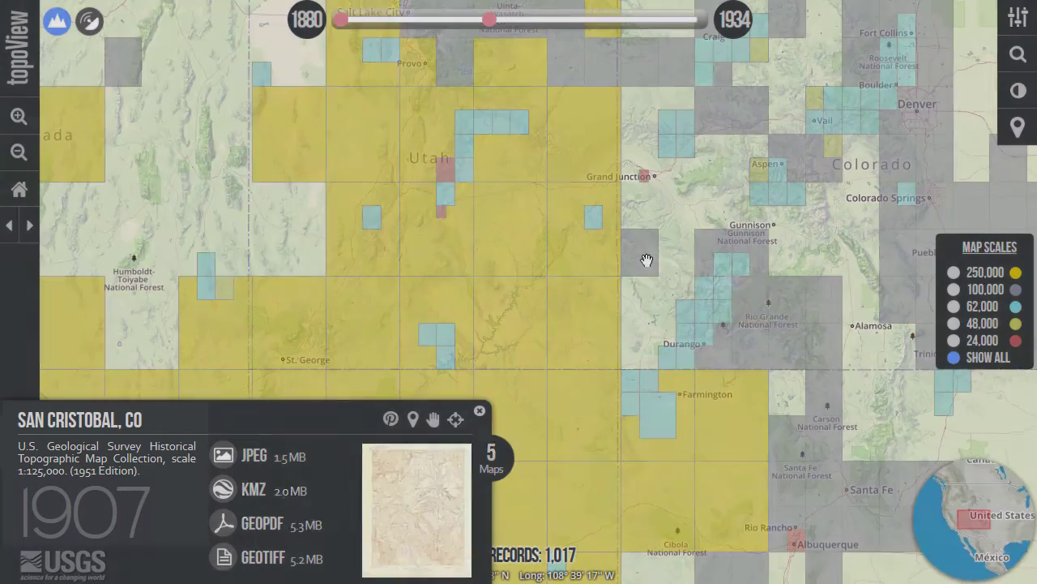
pyautogui.click(647, 260)
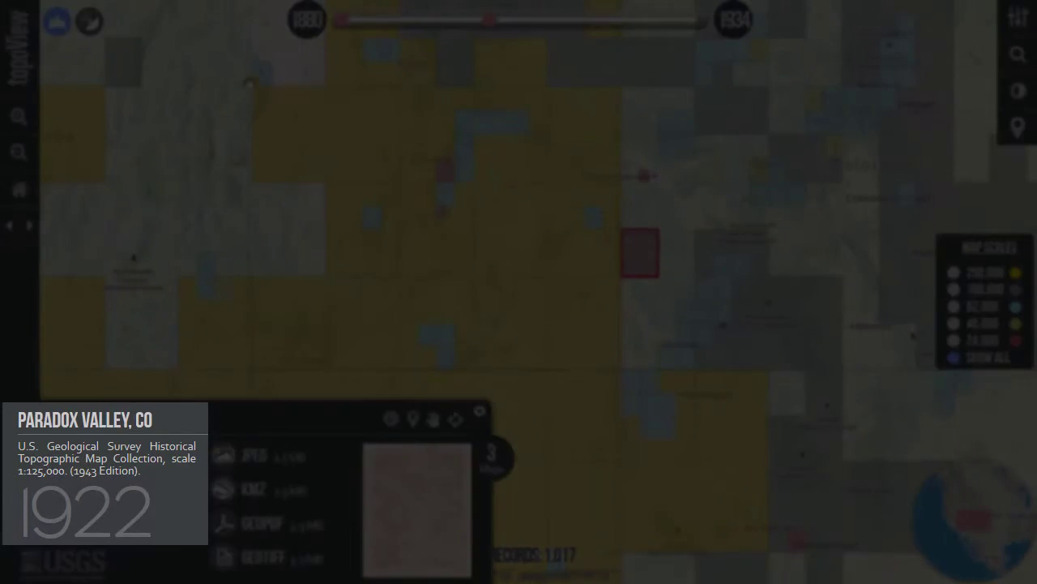
pyautogui.click(260, 74)
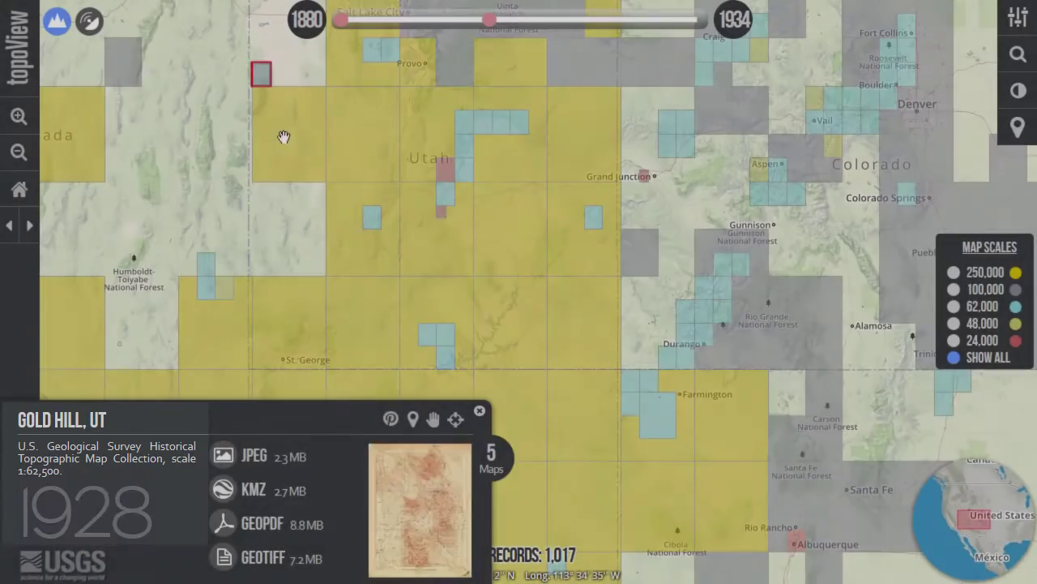
pyautogui.click(284, 137)
# - Zoom to San Francisco and open the 1915 San Francisco, CA sheet details
pyautogui.scroll(-2, 249, 340)
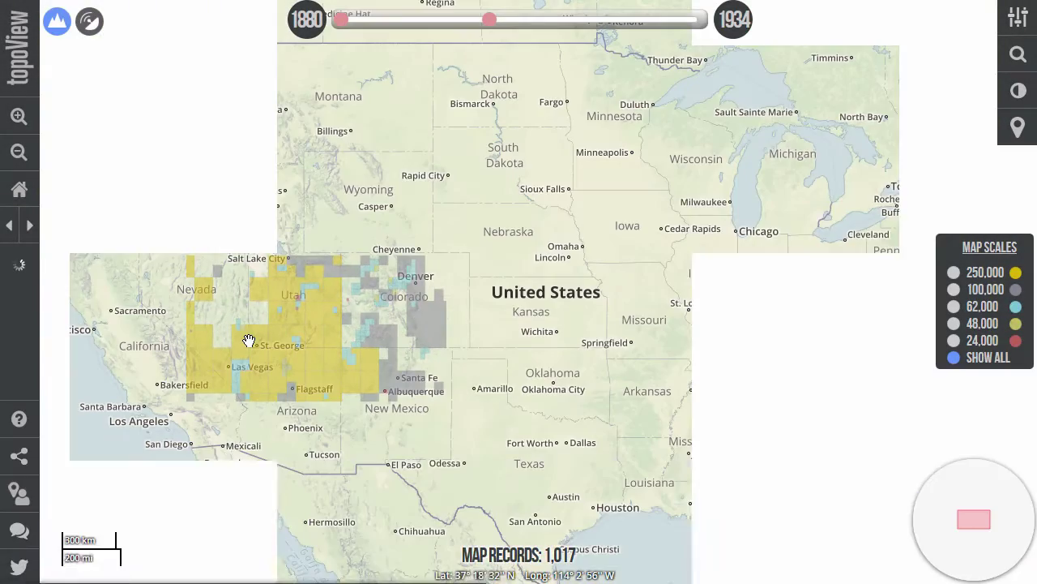
pyautogui.scroll(5, 124, 352)
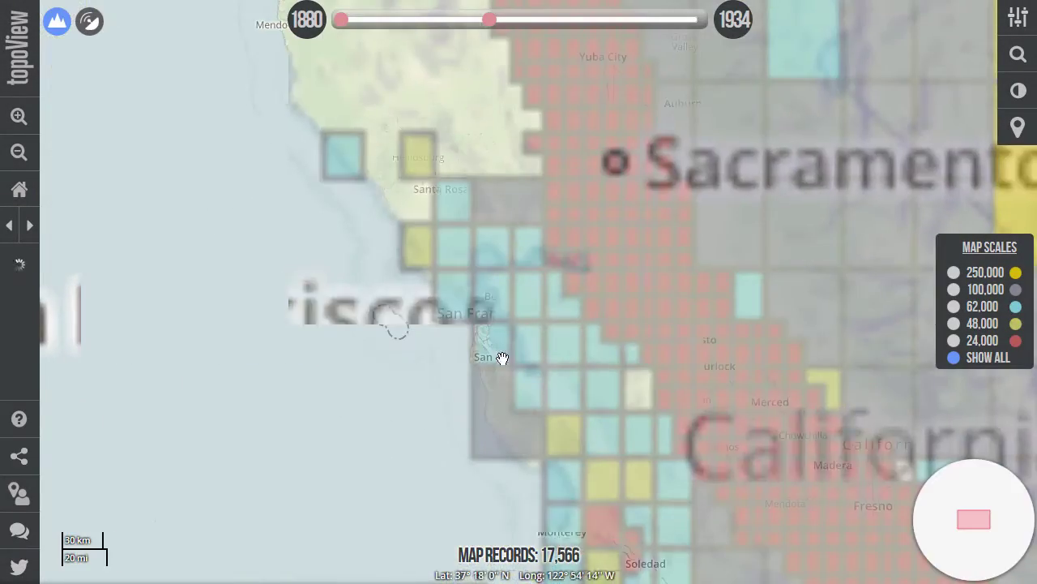
pyautogui.click(491, 308)
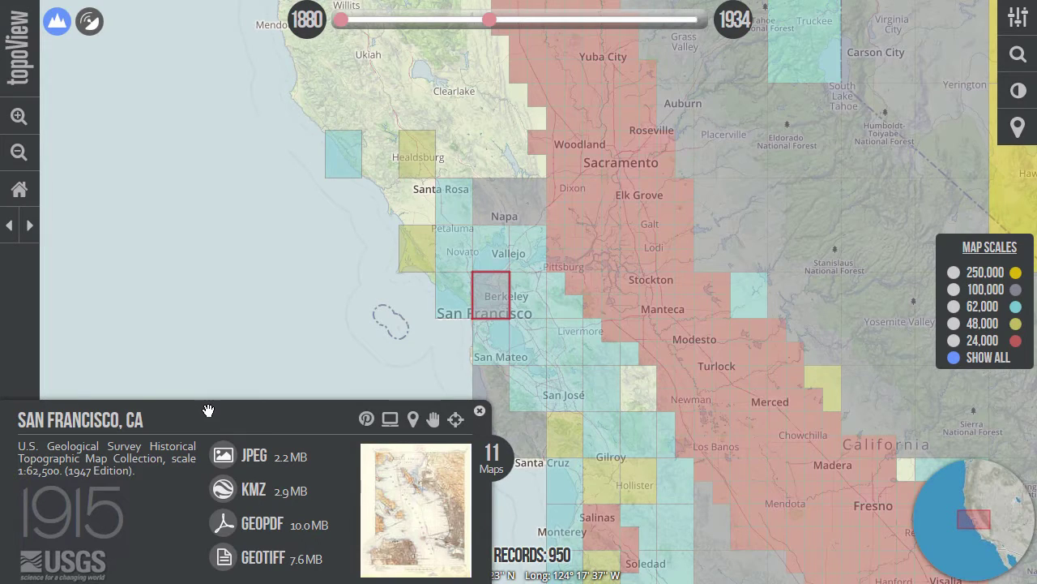
pyautogui.moveTo(255, 462)
pyautogui.moveTo(256, 492)
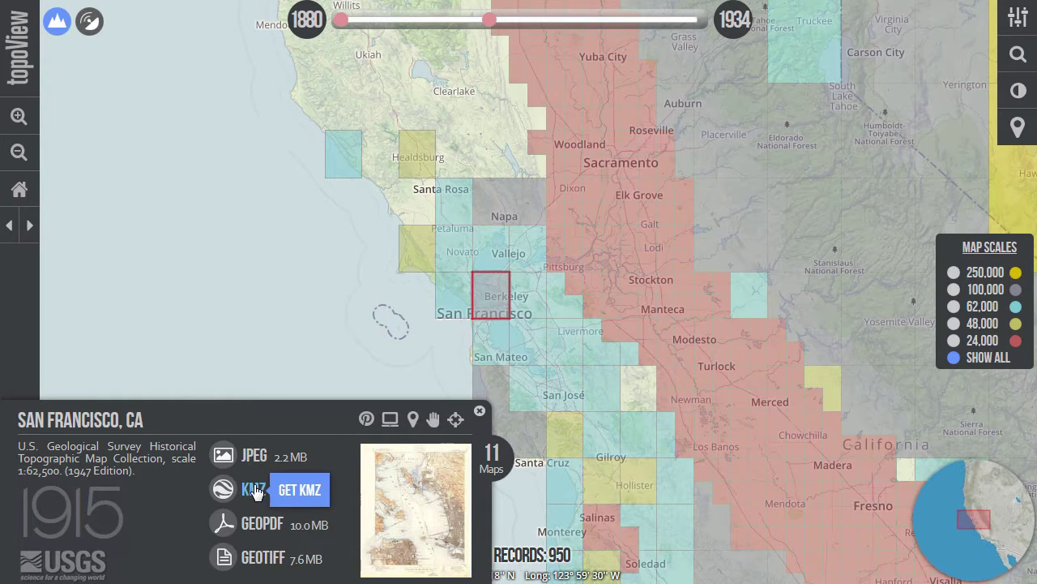
pyautogui.moveTo(258, 526)
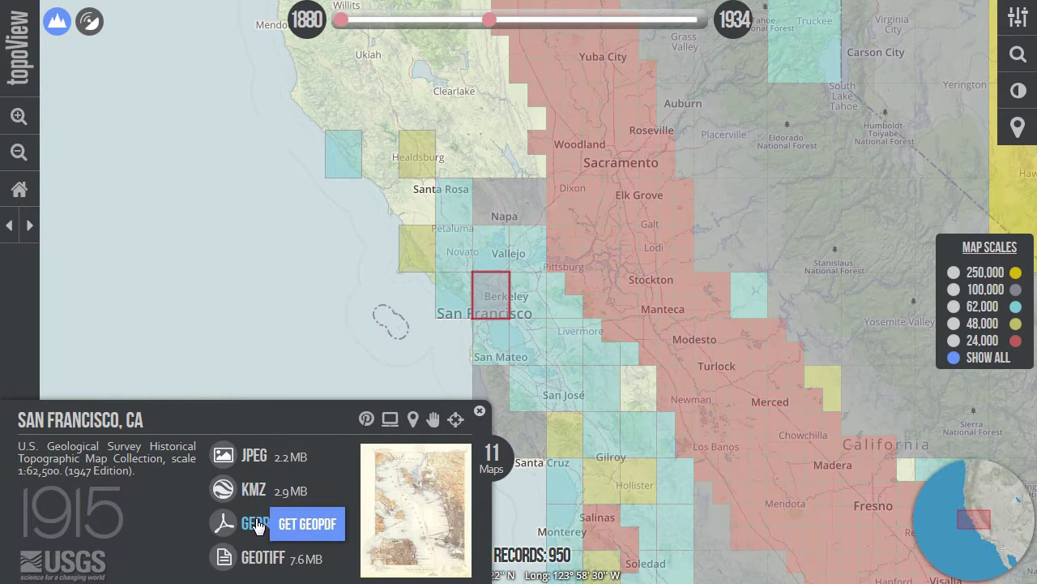
pyautogui.moveTo(257, 559)
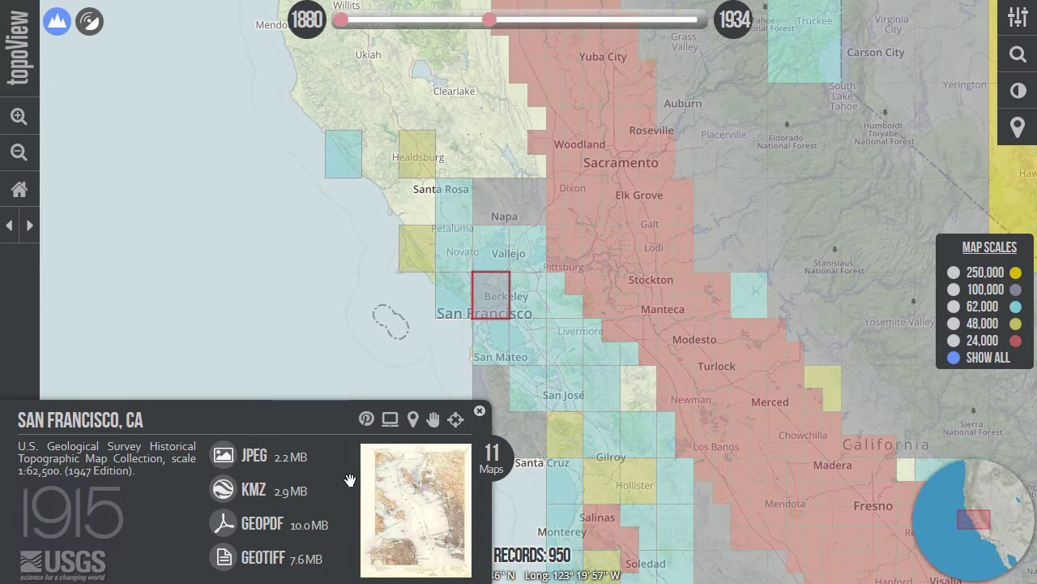
pyautogui.click(268, 498)
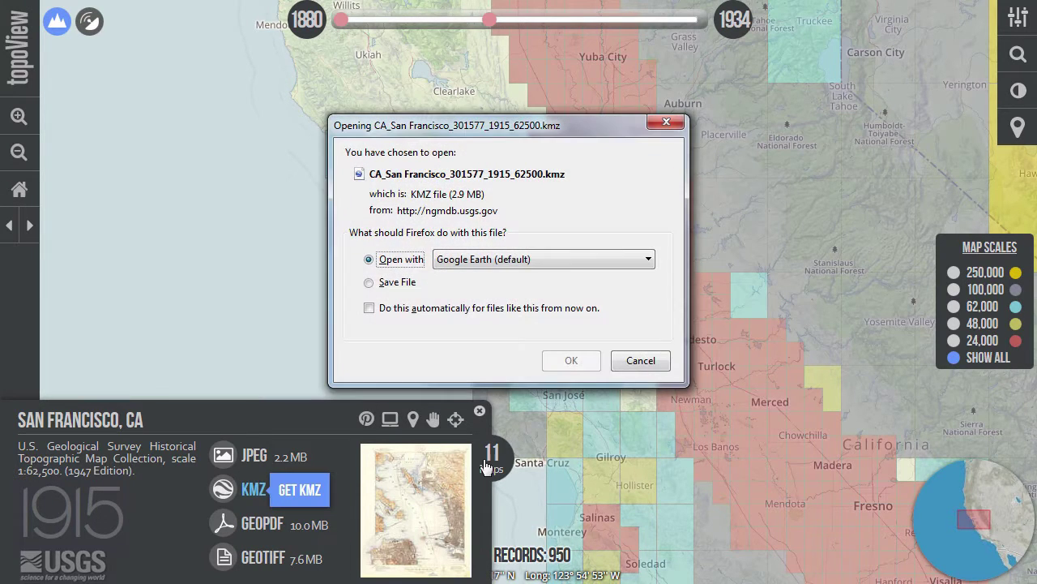
pyautogui.click(640, 361)
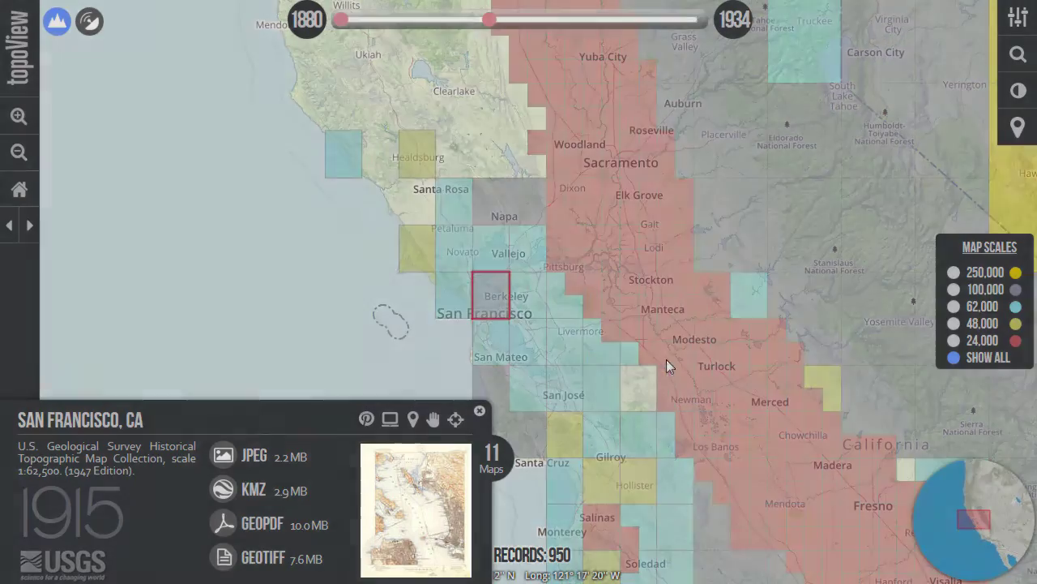
pyautogui.moveTo(425, 505)
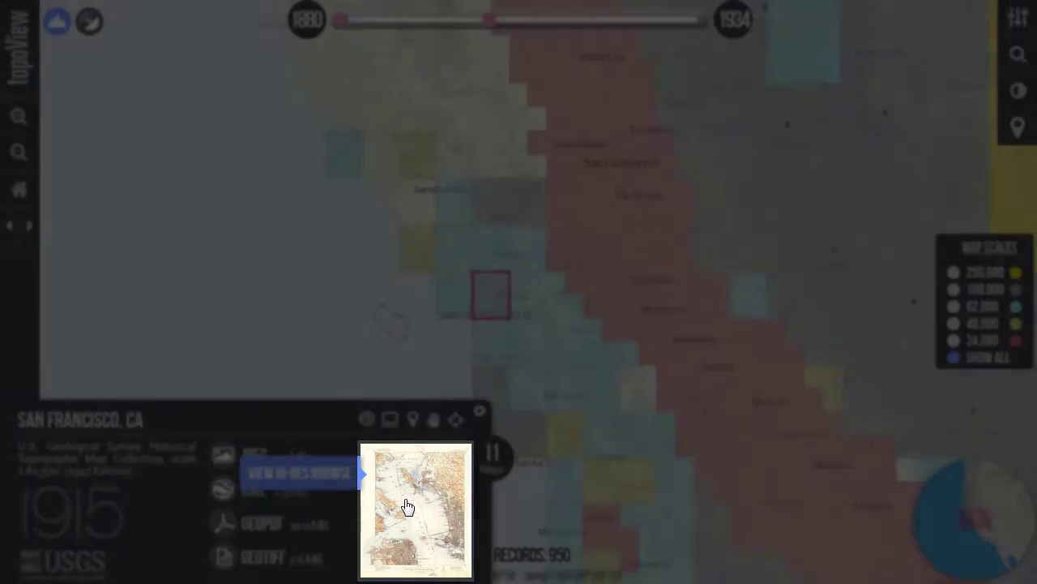
# - View the 1915 San Francisco sheet image at full resolution, then zoom the map to its footprint
pyautogui.click(407, 507)
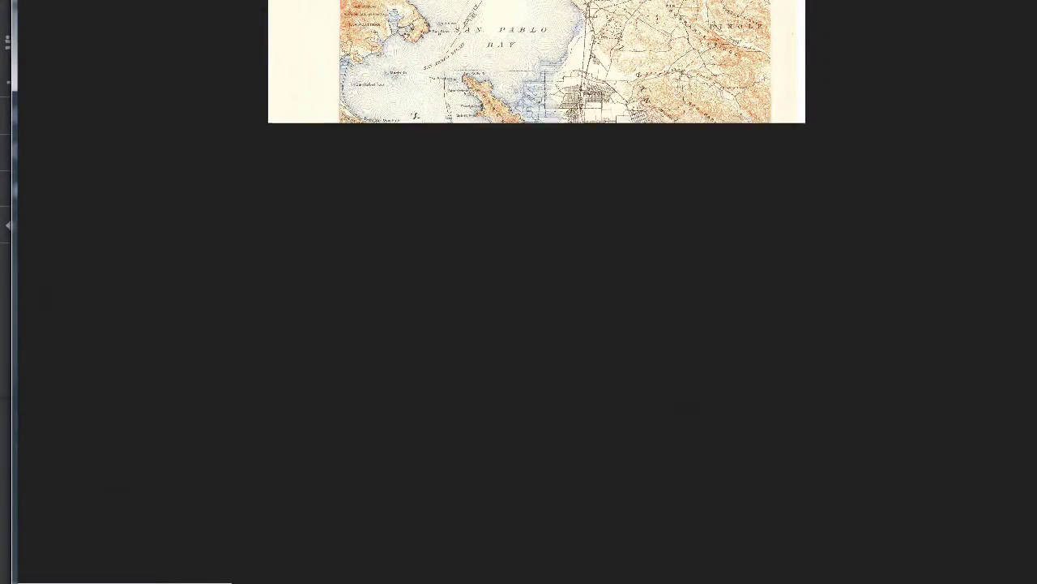
pyautogui.click(554, 141)
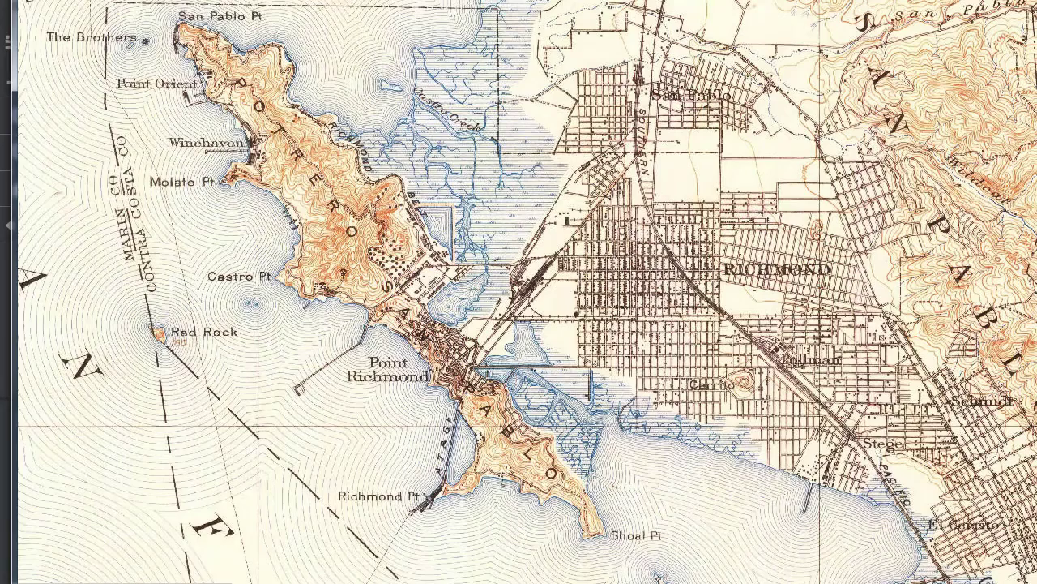
pyautogui.hscroll(5, 518, 291)
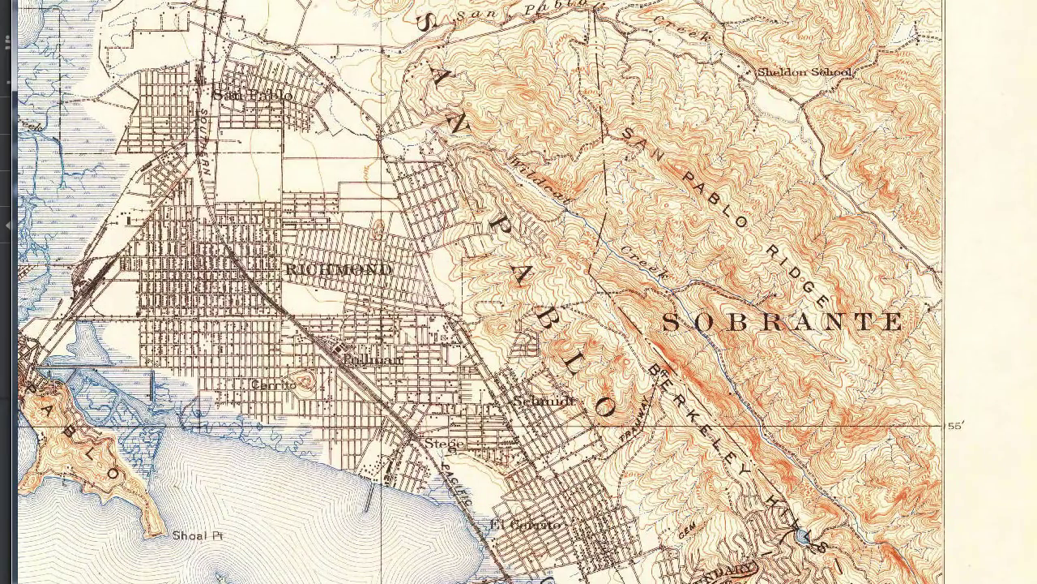
pyautogui.hotkey('ctrl', 'w')
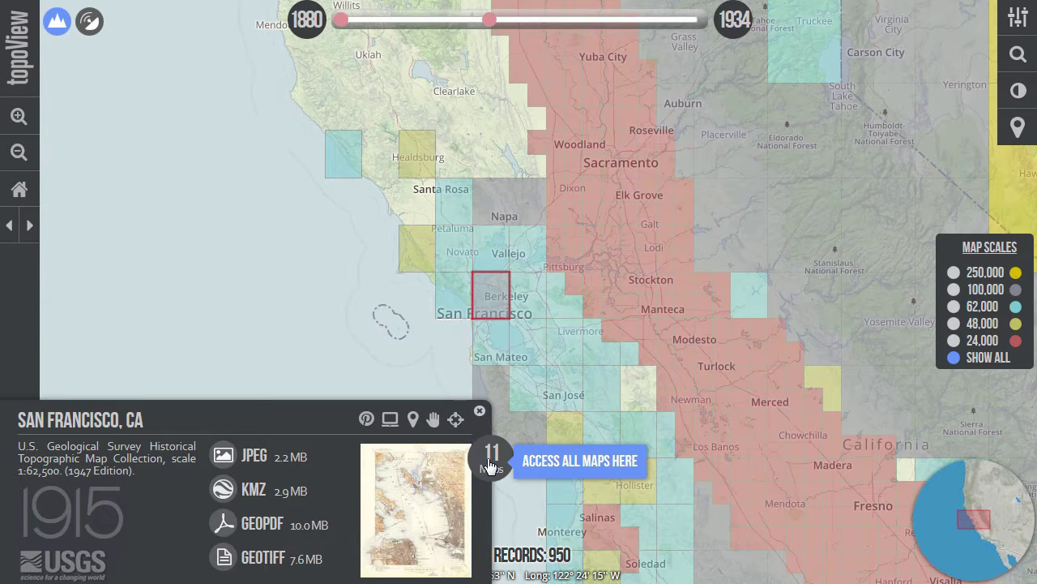
pyautogui.click(454, 419)
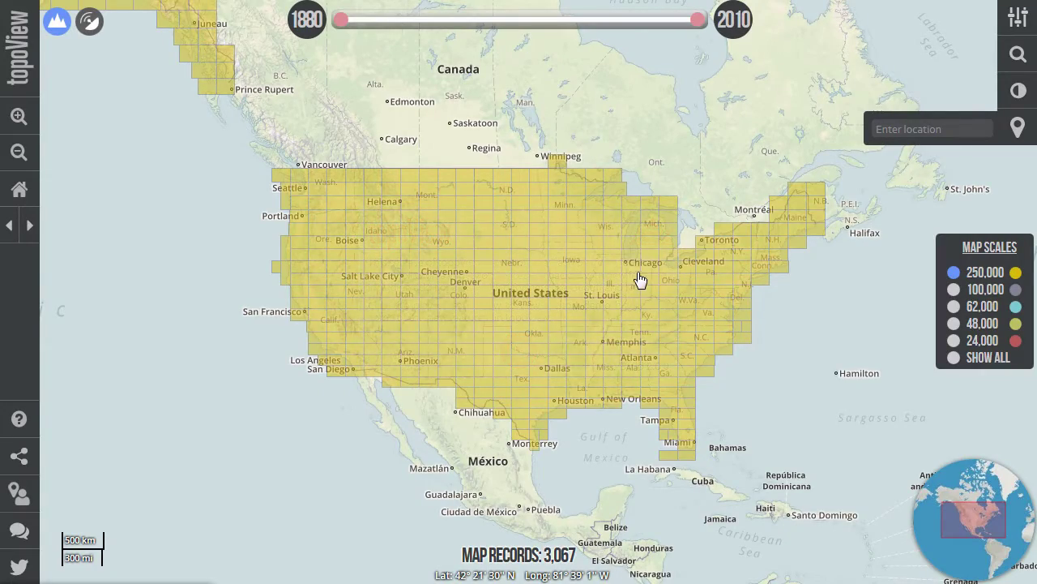
# - Zoom to the Ohio Valley, inspect Charleston, Columbus and Huntington quads, and try 1:100,000 and 1:48,000 scales
pyautogui.moveTo(637, 260); pyautogui.dragTo(718, 339)
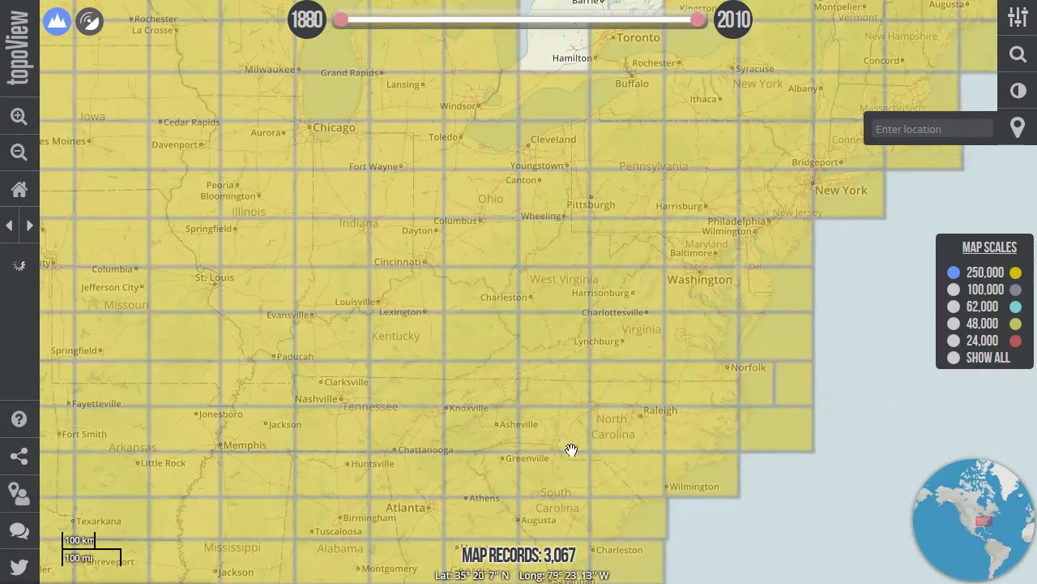
pyautogui.scroll(3, 532, 300)
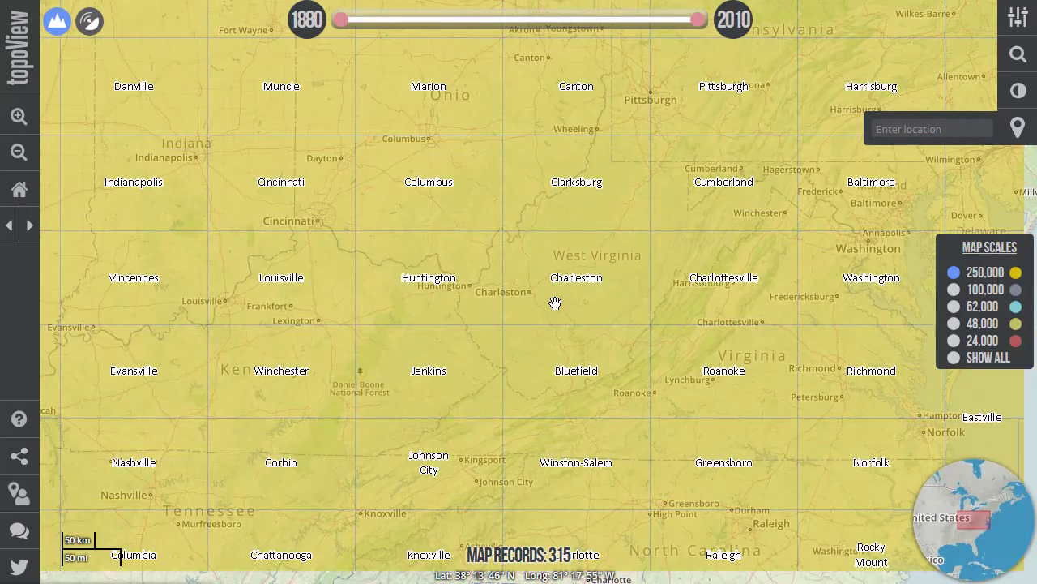
pyautogui.click(555, 303)
pyautogui.click(436, 201)
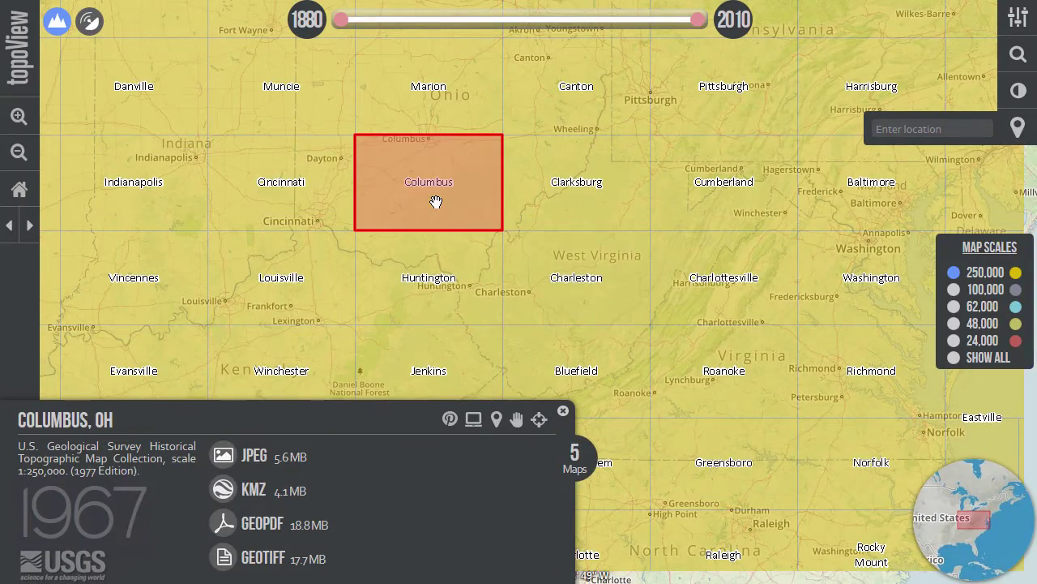
pyautogui.click(430, 263)
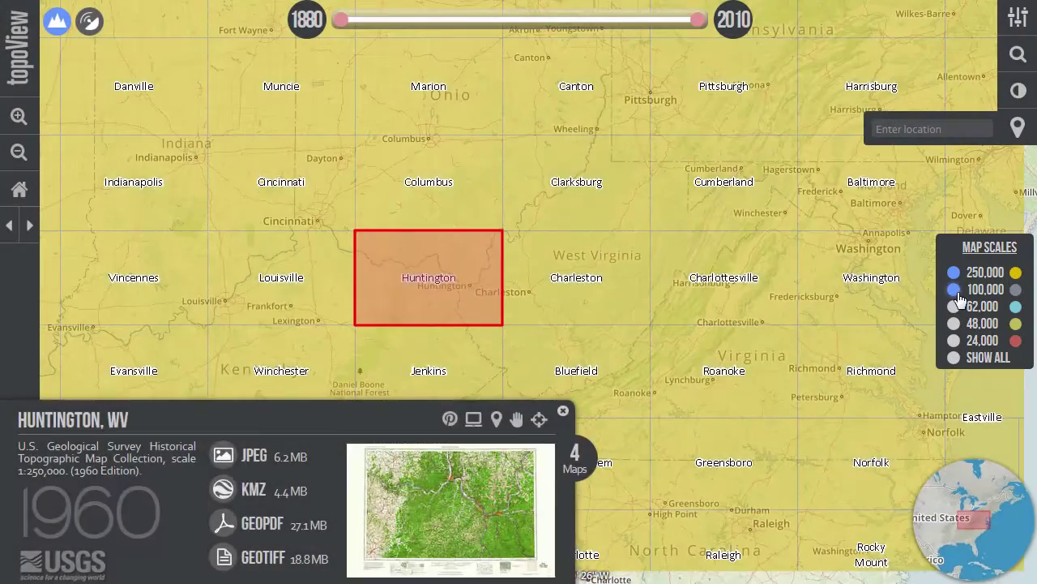
pyautogui.click(954, 290)
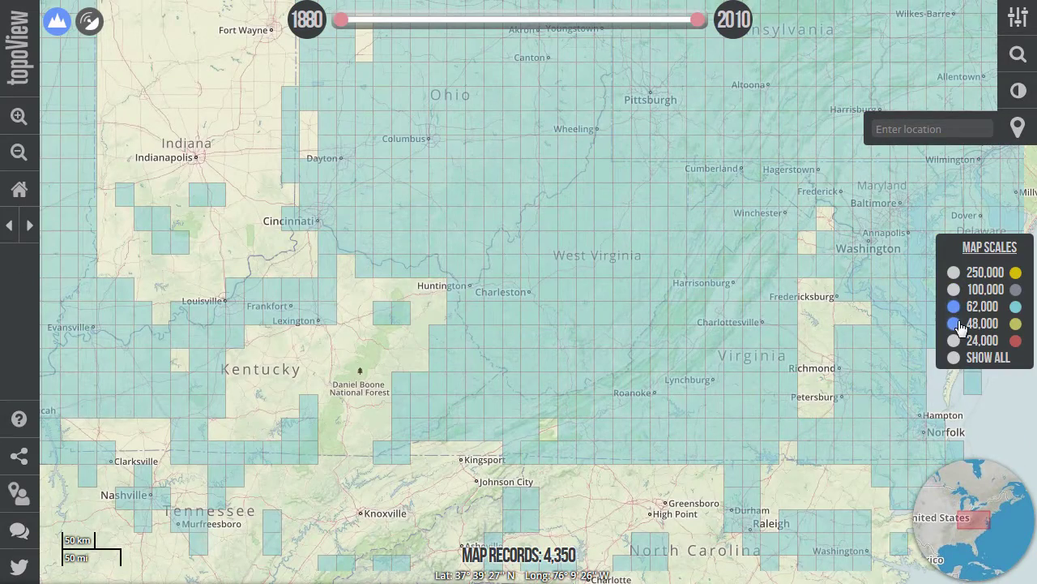
pyautogui.click(954, 324)
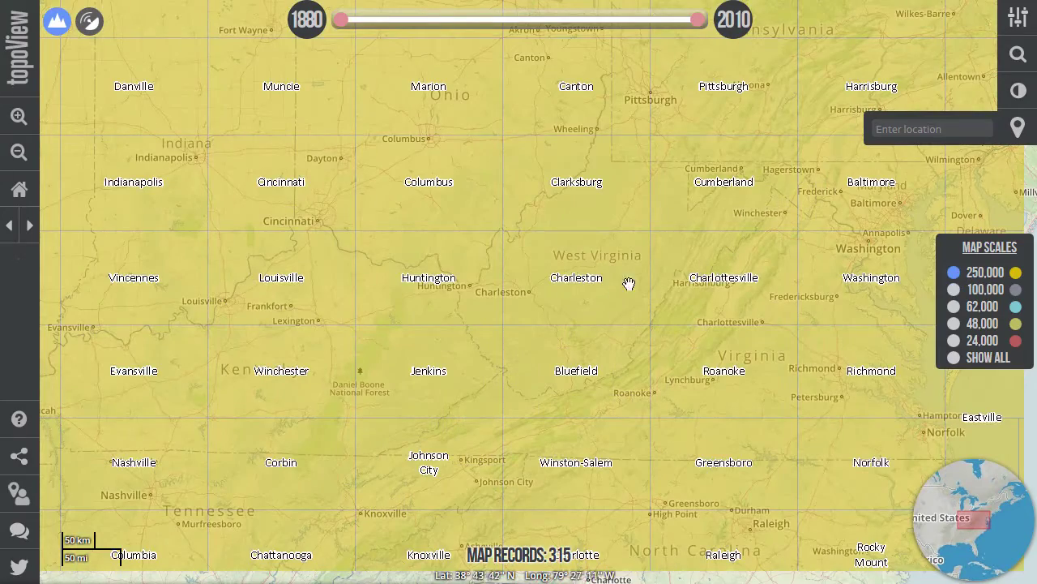
# - Limit the timeline's end year to 1928 and centre the map on Washington state
pyautogui.moveTo(695, 20); pyautogui.dragTo(590, 20)
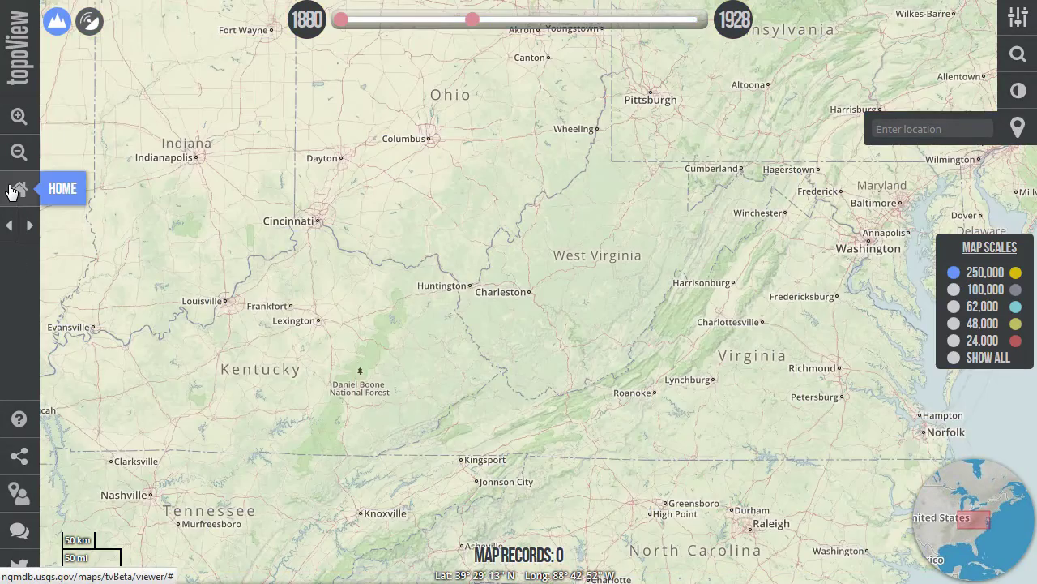
pyautogui.click(19, 189)
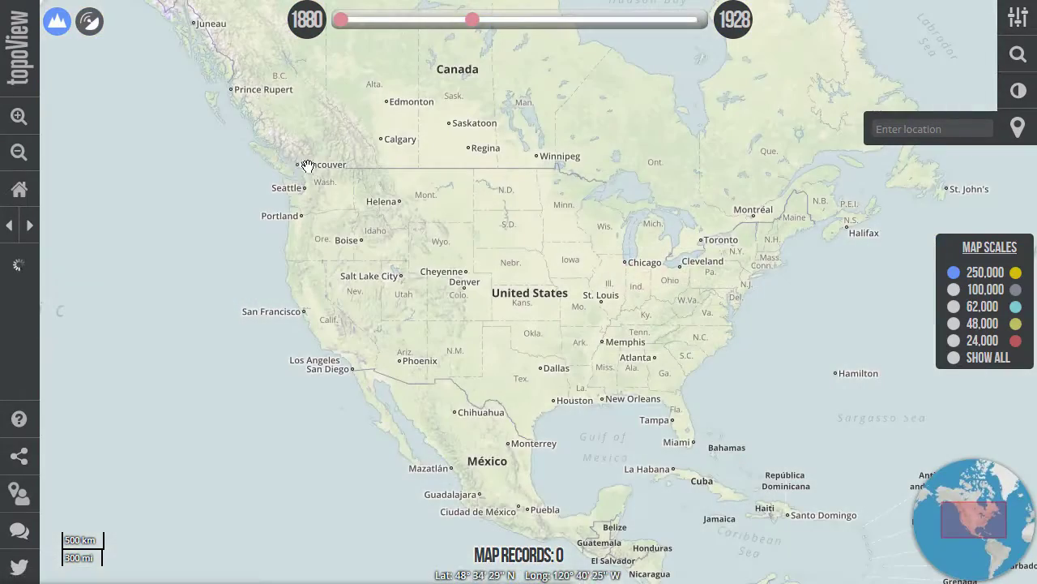
pyautogui.scroll(4, 317, 200)
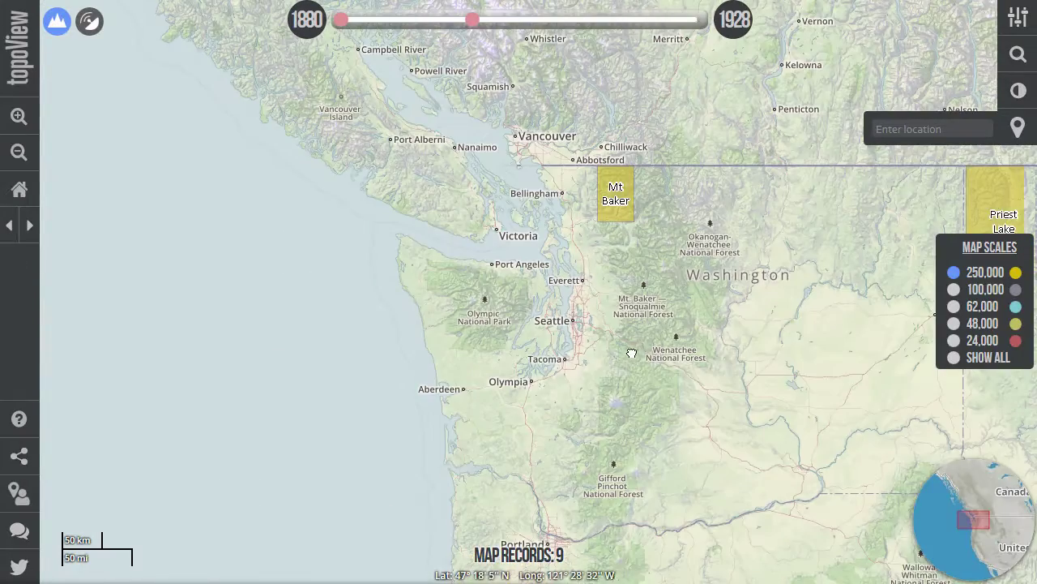
pyautogui.moveTo(631, 353); pyautogui.dragTo(528, 303)
# - Show Washington's 1:100,000, 1:62,000, 1:48,000 and 1:24,000 sheets in turn, then 1:100,000 plus 1:62,000
pyautogui.click(960, 289)
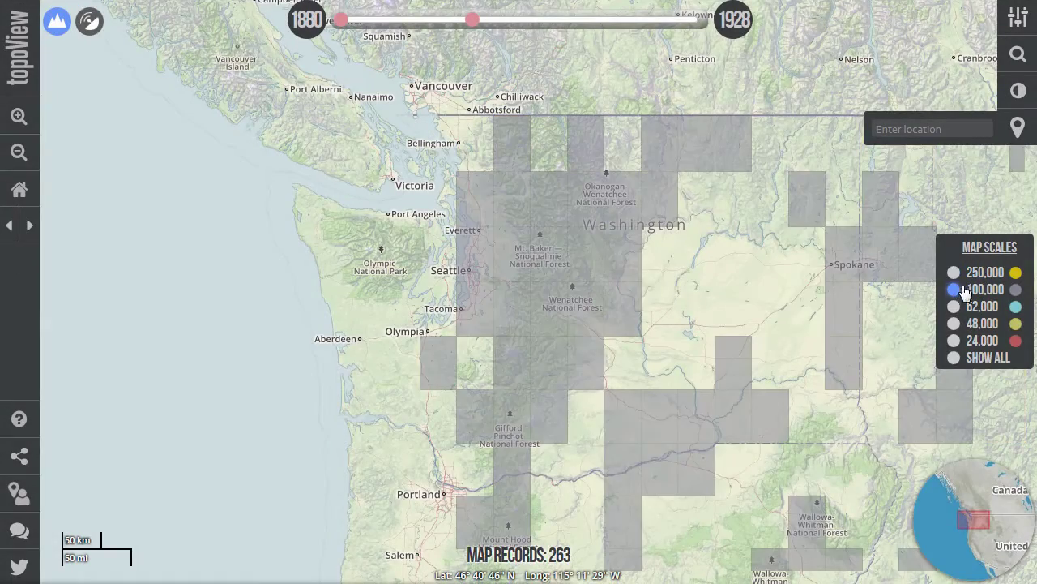
pyautogui.click(953, 308)
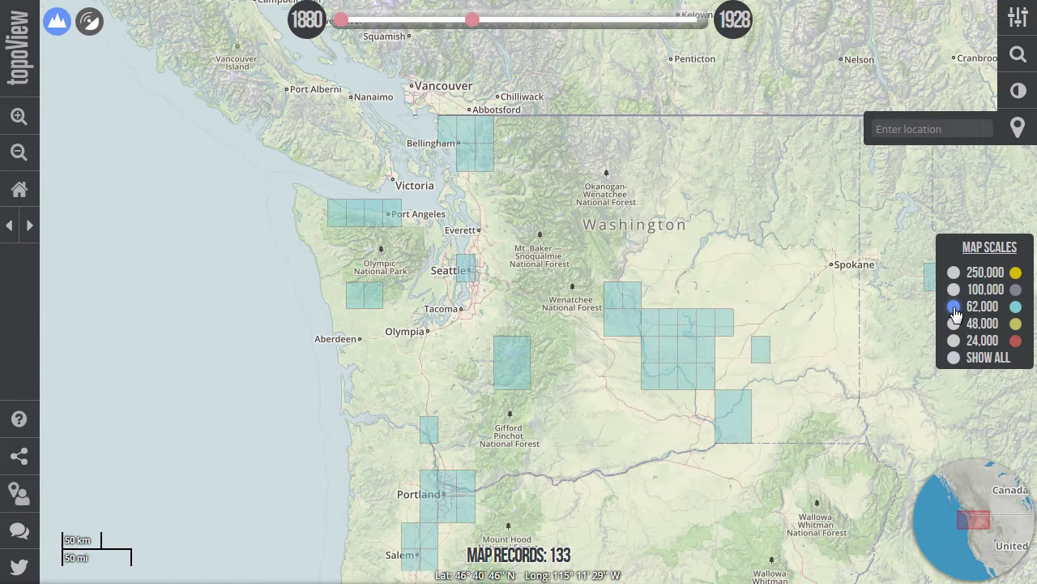
pyautogui.click(955, 325)
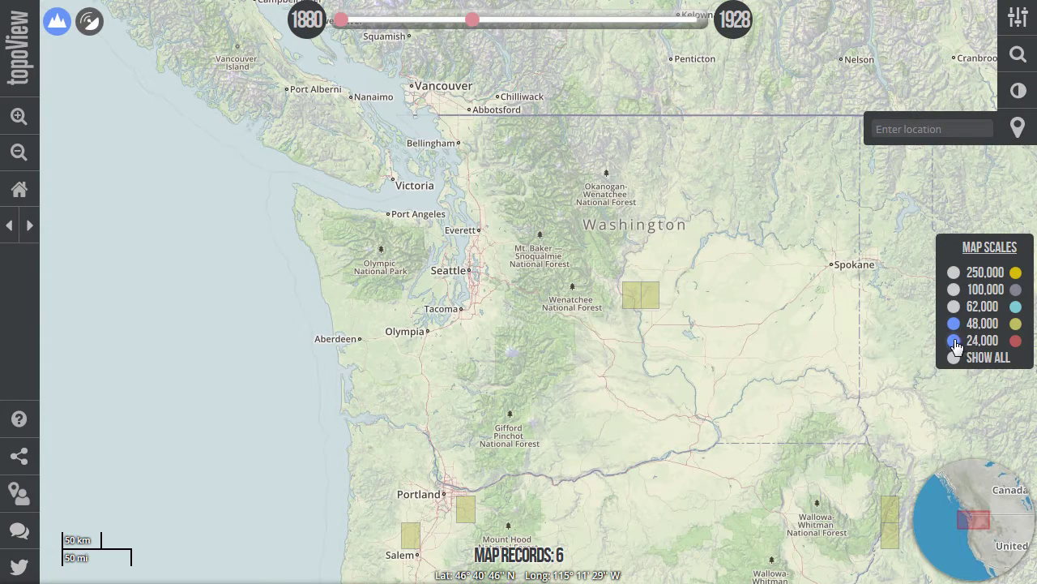
pyautogui.click(955, 342)
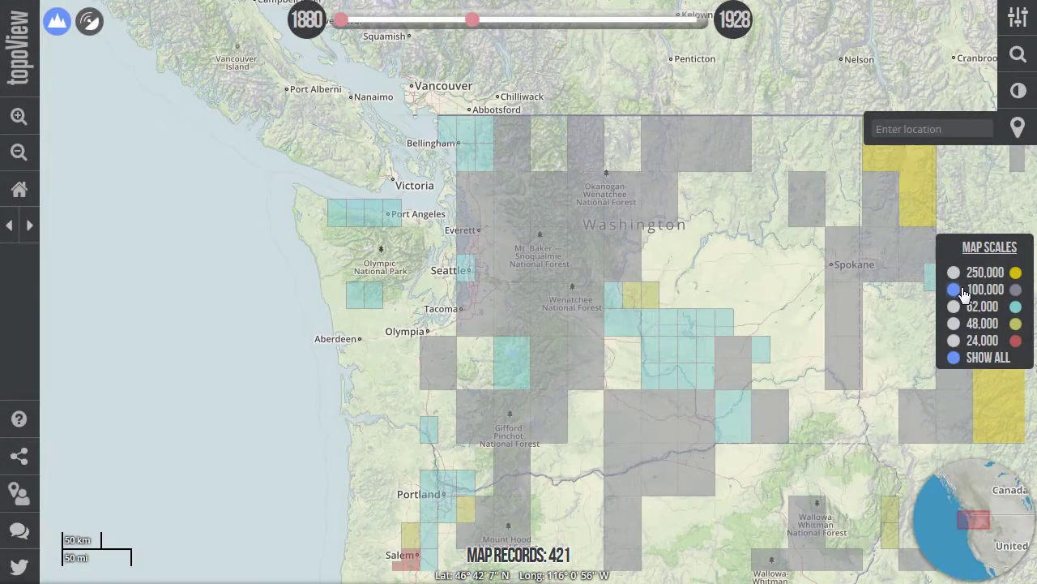
pyautogui.click(962, 290)
pyautogui.click(954, 307)
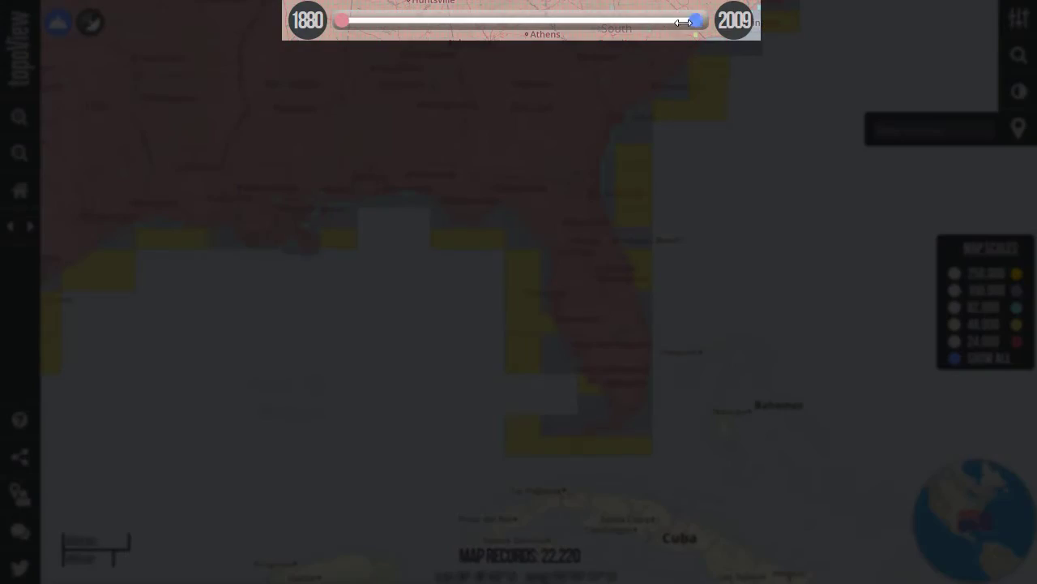
# - Limit maps to 1910 or earlier, then extend the end year to 1935 and about 1955
pyautogui.moveTo(683, 22); pyautogui.dragTo(422, 28)
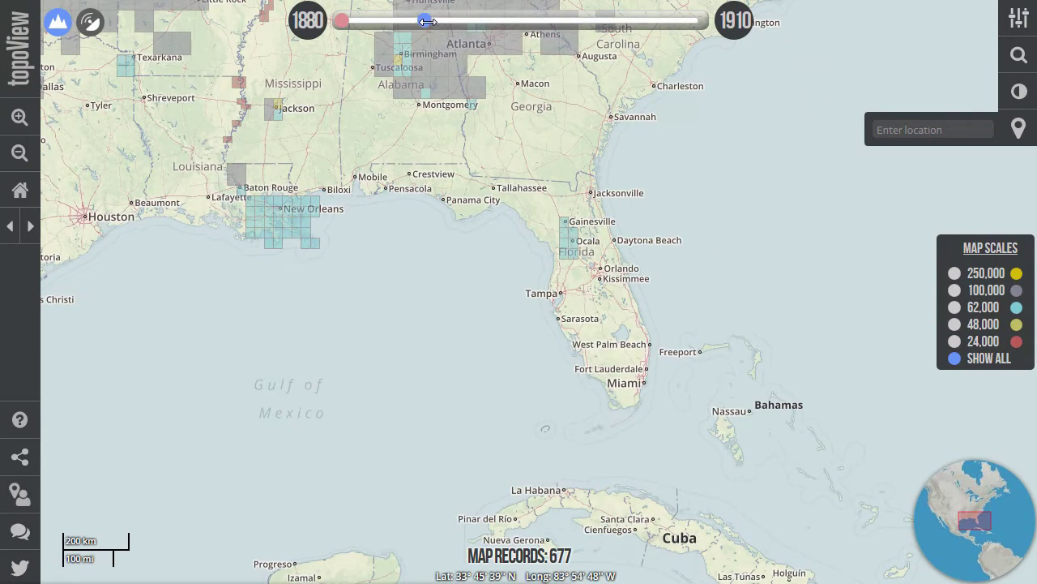
pyautogui.moveTo(457, 24); pyautogui.dragTo(496, 24)
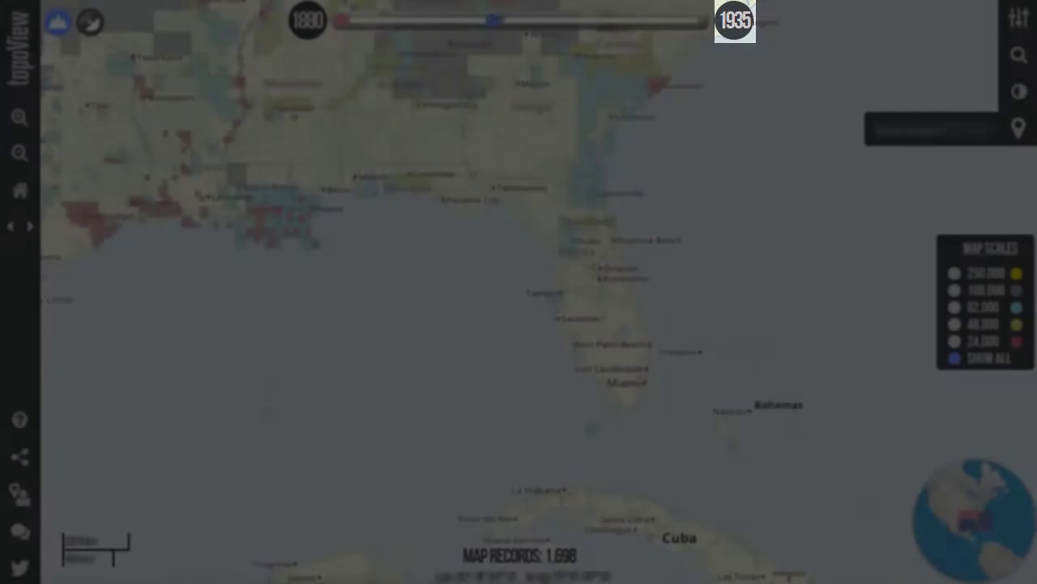
pyautogui.moveTo(493, 21); pyautogui.dragTo(548, 22)
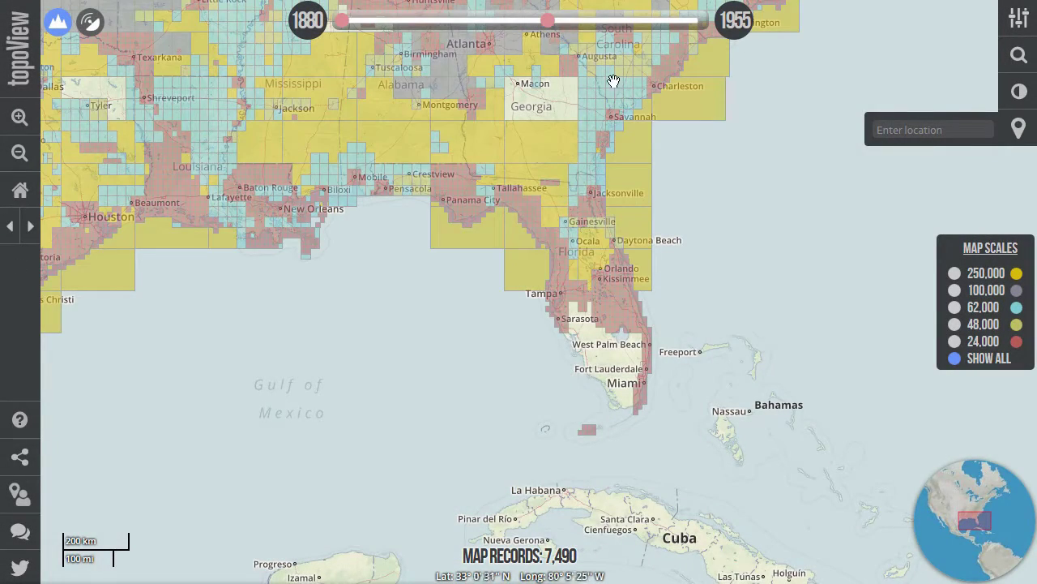
# - Try start years 1898 and 1942 with end 1949, then settle on 1881 to 1893
pyautogui.moveTo(341, 20); pyautogui.dragTo(400, 22)
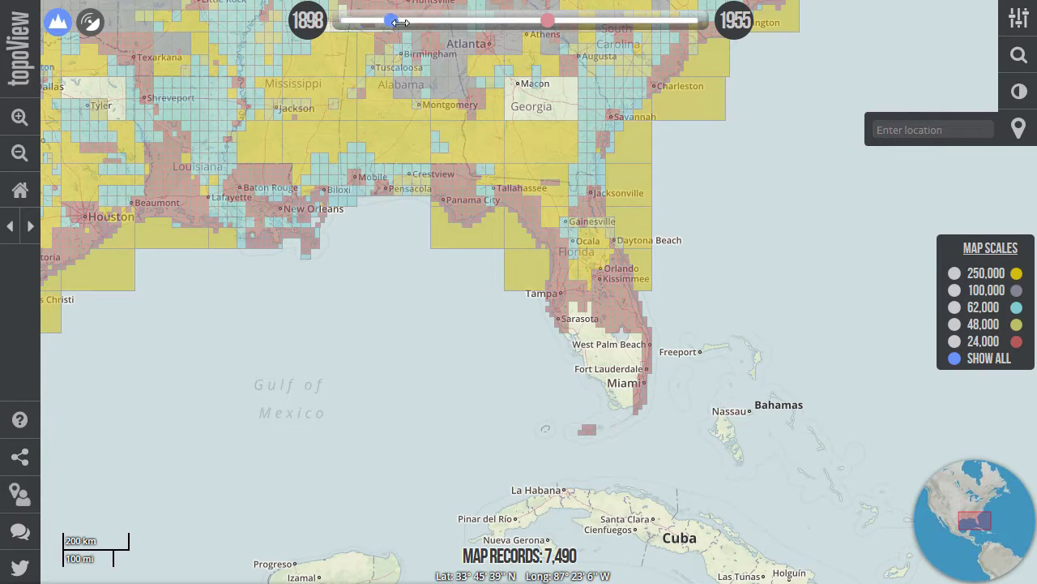
pyautogui.moveTo(474, 29); pyautogui.dragTo(500, 29)
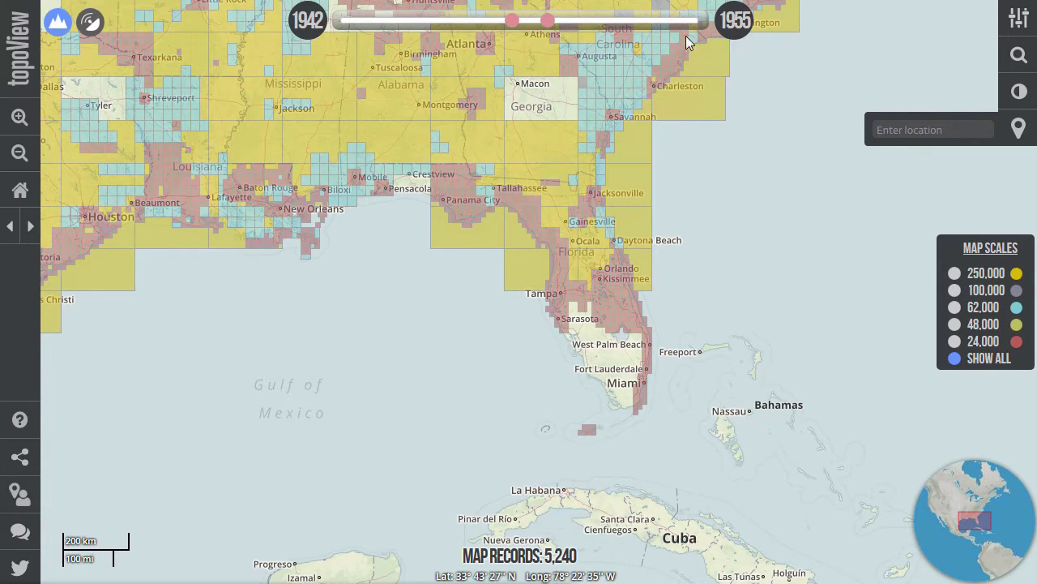
pyautogui.moveTo(543, 20); pyautogui.dragTo(531, 20)
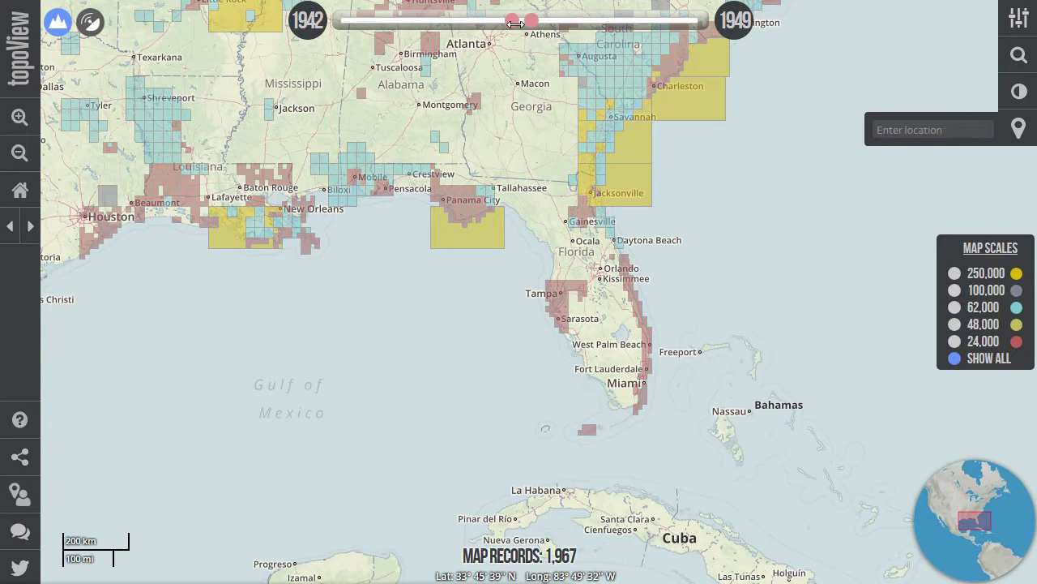
pyautogui.moveTo(513, 22); pyautogui.dragTo(345, 19)
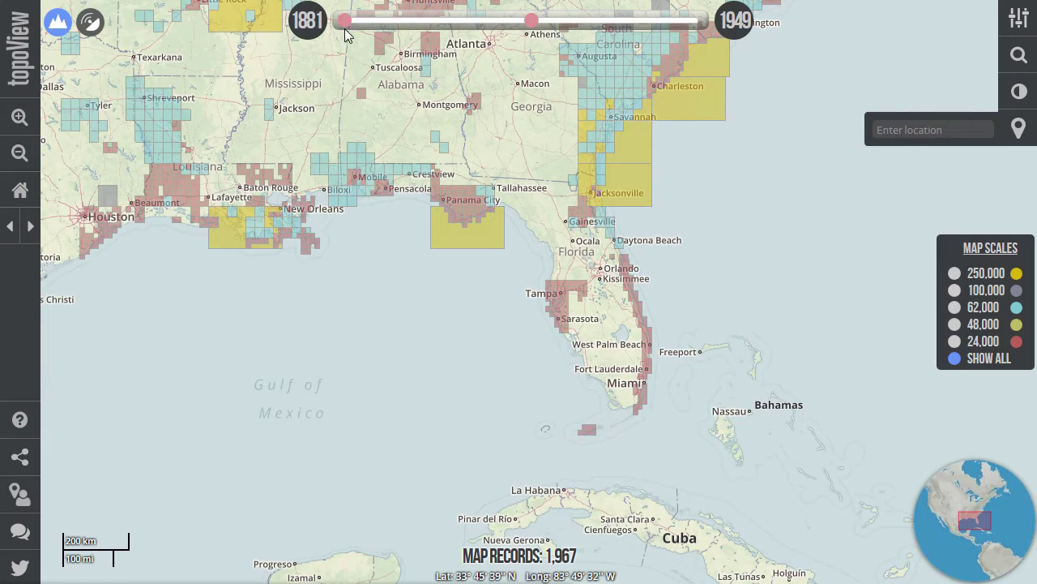
pyautogui.moveTo(535, 20)
pyautogui.mouseDown()
pyautogui.moveTo(377, 24)
pyautogui.moveTo(524, 21)
pyautogui.mouseUp()
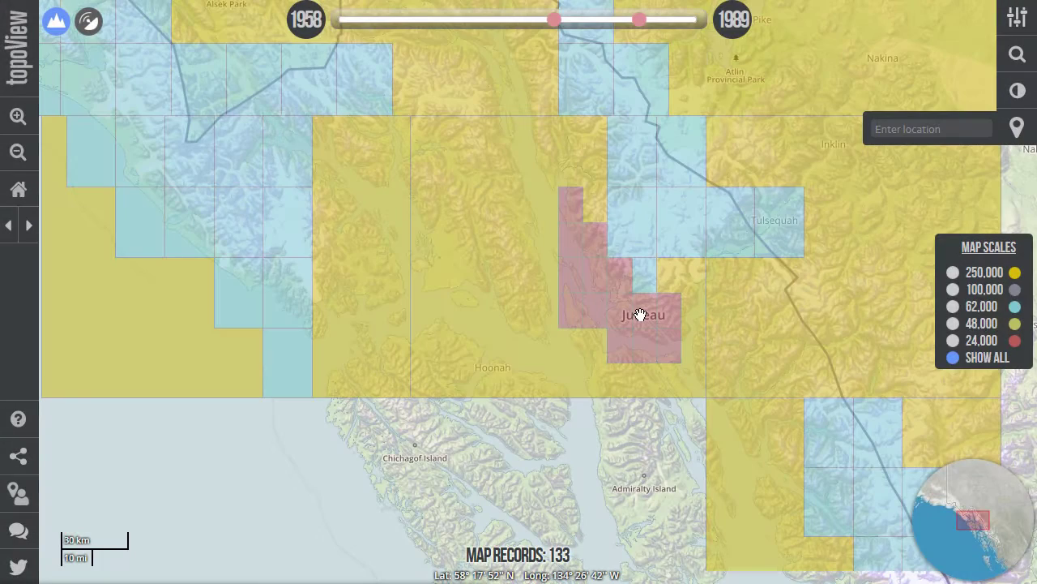
# - List all maps at the Juneau quad and view the 1978, 1967 and 1963 B-2 editions and the 1:250,000 sheet
pyautogui.click(641, 315)
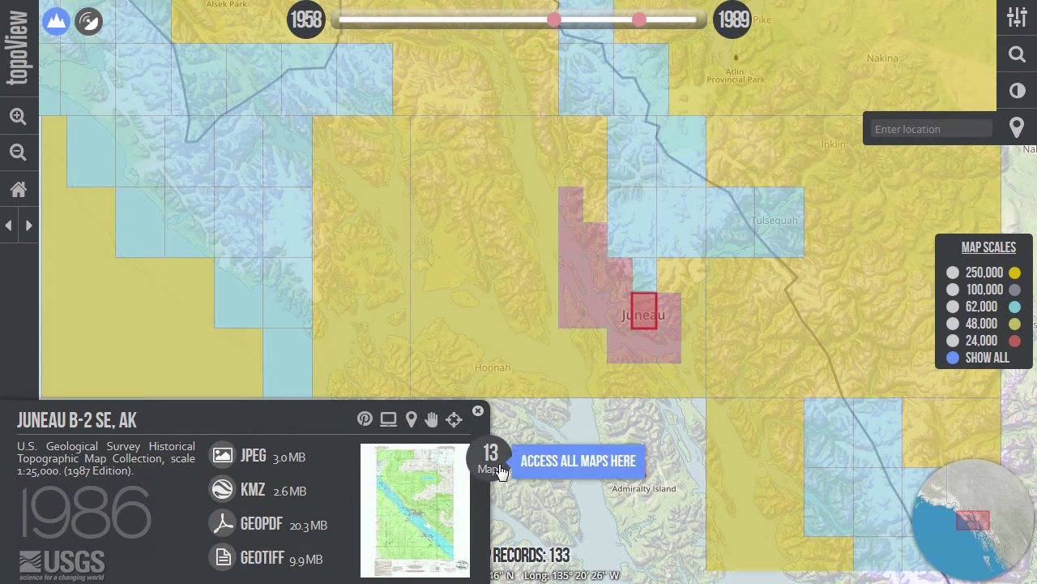
pyautogui.click(412, 420)
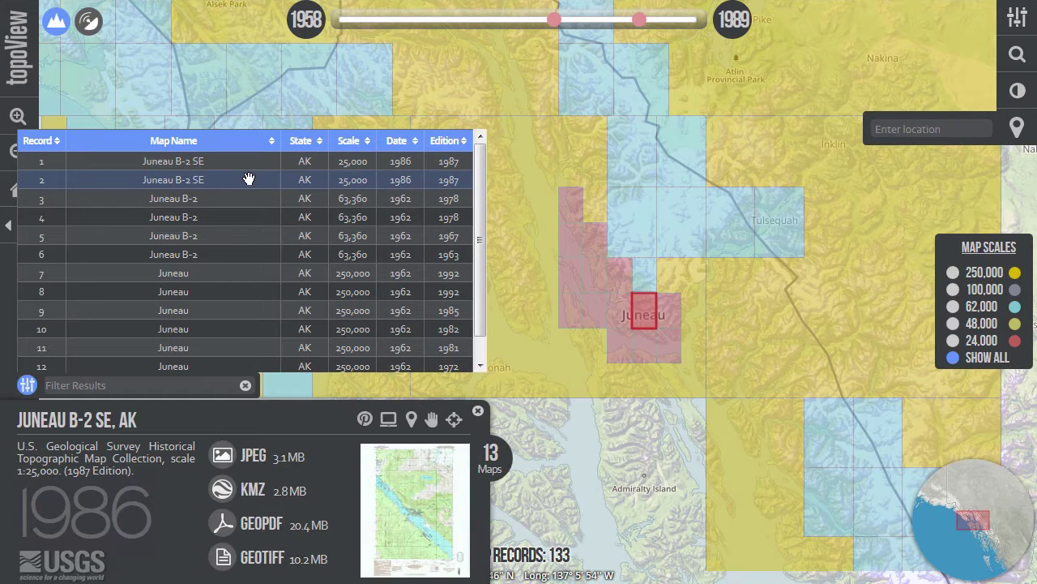
pyautogui.click(245, 195)
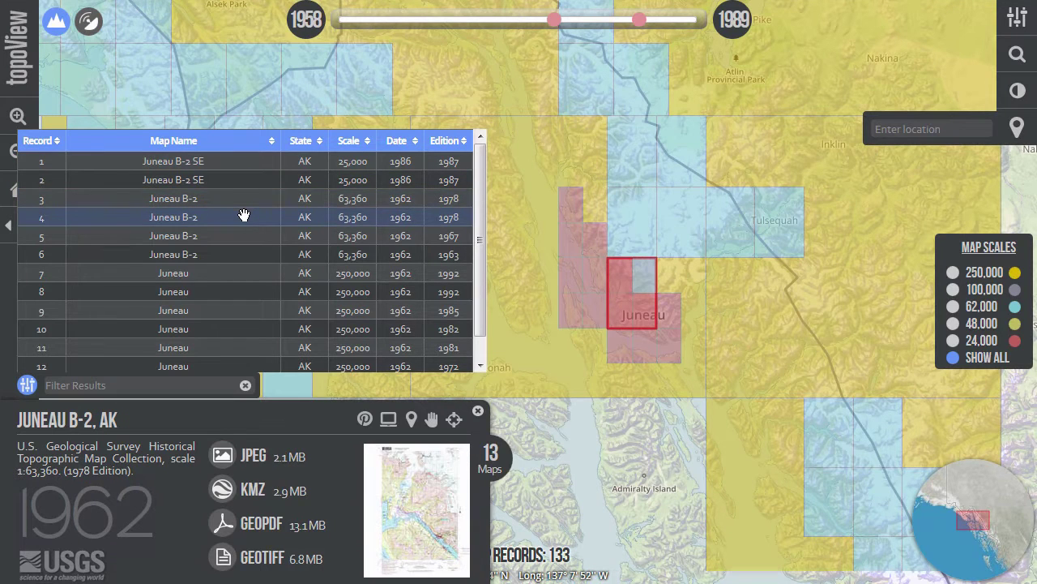
pyautogui.click(241, 234)
pyautogui.click(240, 252)
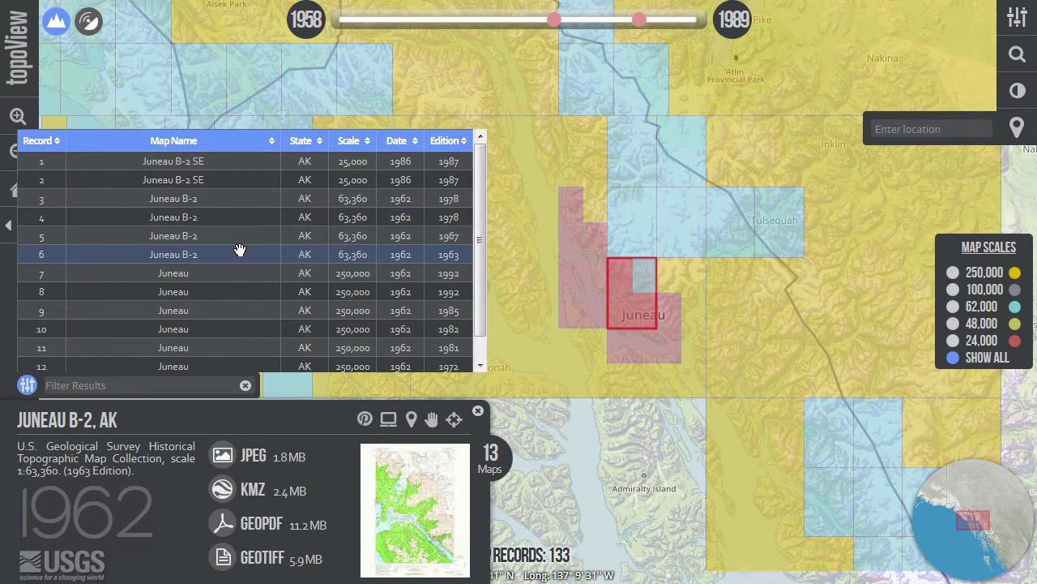
pyautogui.click(240, 270)
# - View the 1992, 1985, 1982, 1981 and 1972 Juneau editions, then the 1963 B-2 and 1992 again
pyautogui.click(240, 293)
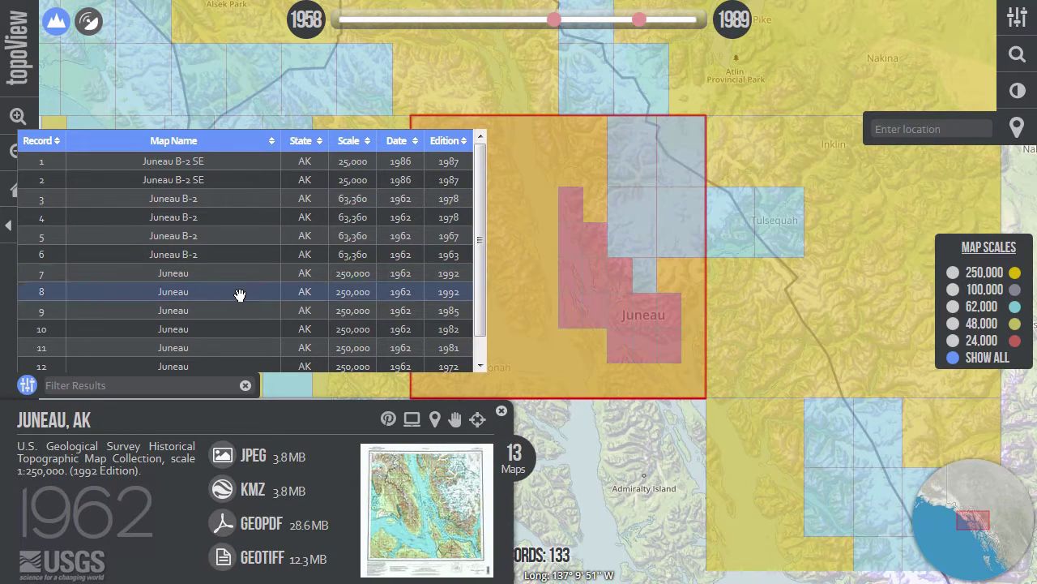
pyautogui.click(242, 307)
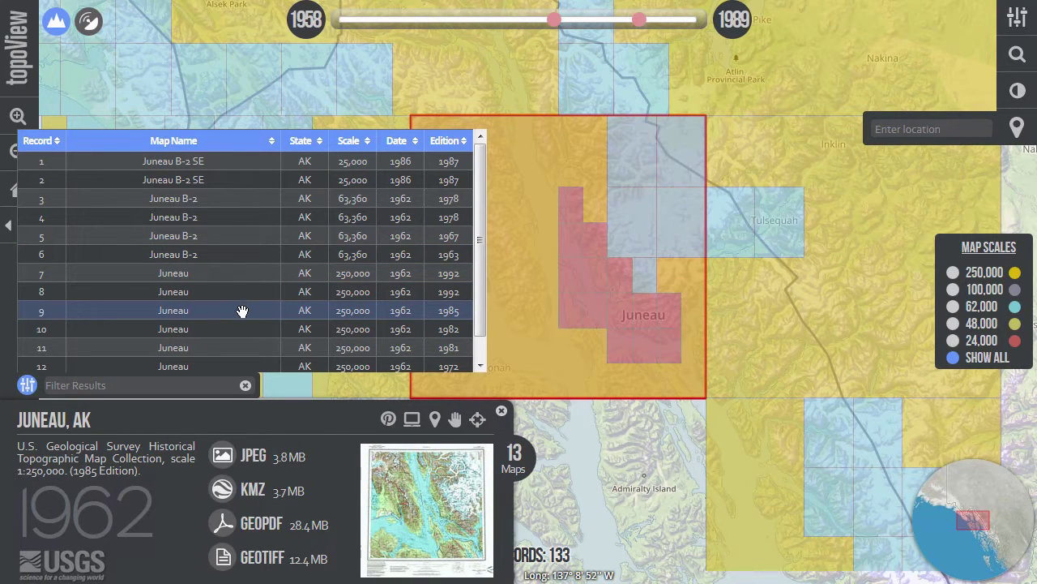
pyautogui.click(245, 327)
pyautogui.click(242, 345)
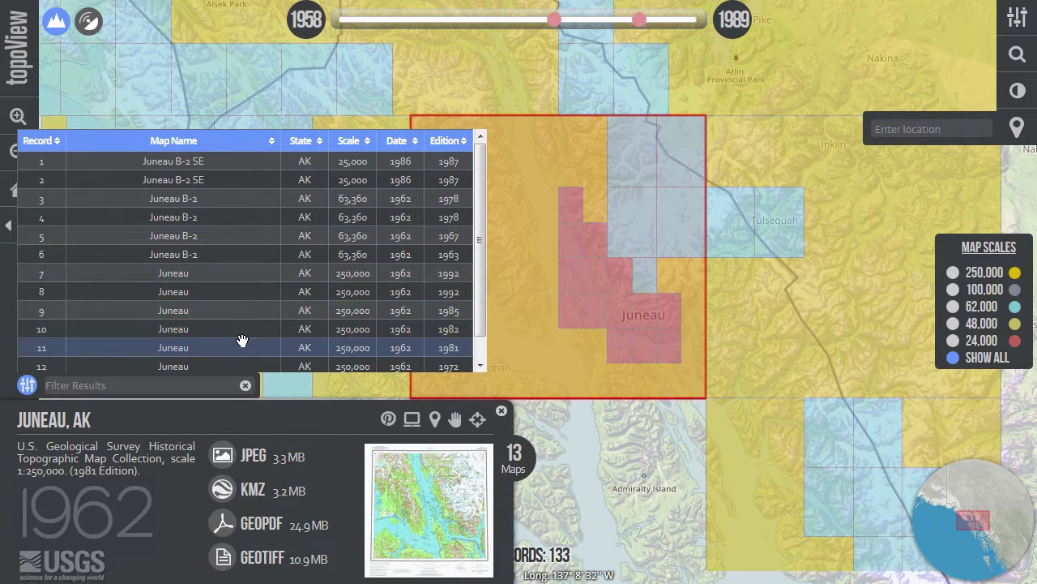
pyautogui.click(242, 364)
pyautogui.click(238, 255)
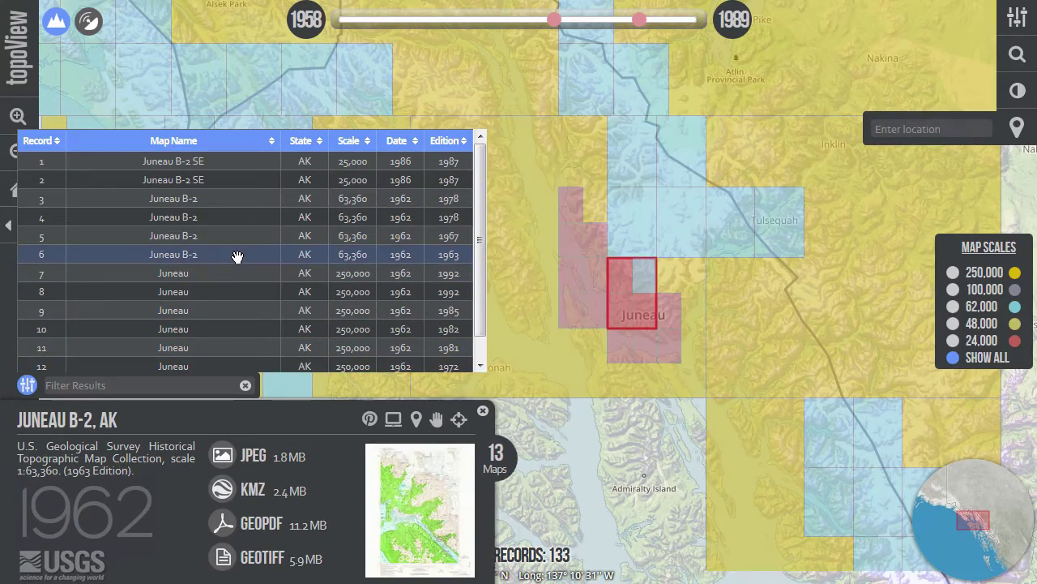
pyautogui.click(236, 273)
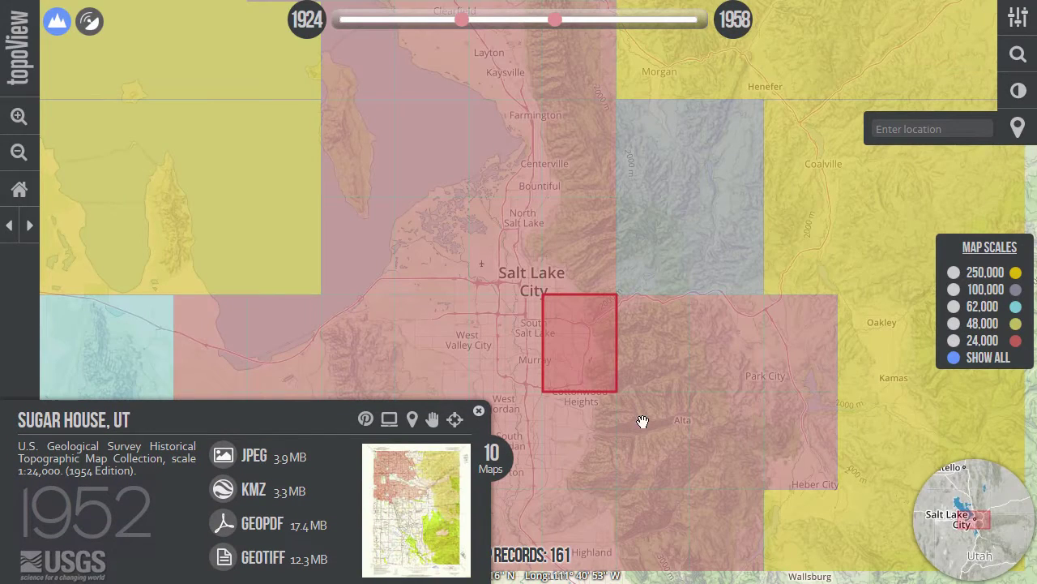
# - Open the 10-map list and sort it by name, scale, date and edition
pyautogui.click(489, 480)
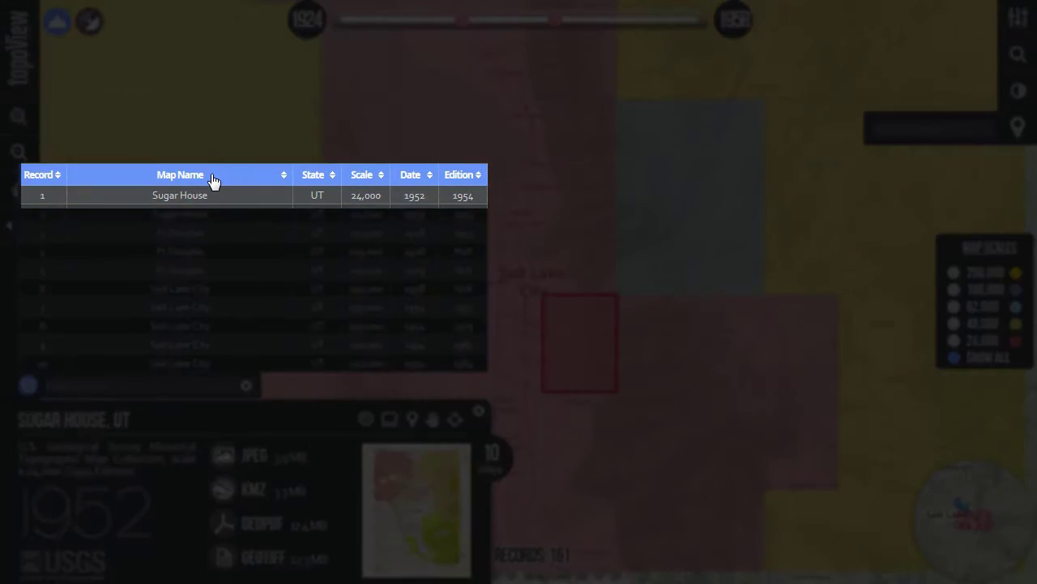
pyautogui.click(213, 177)
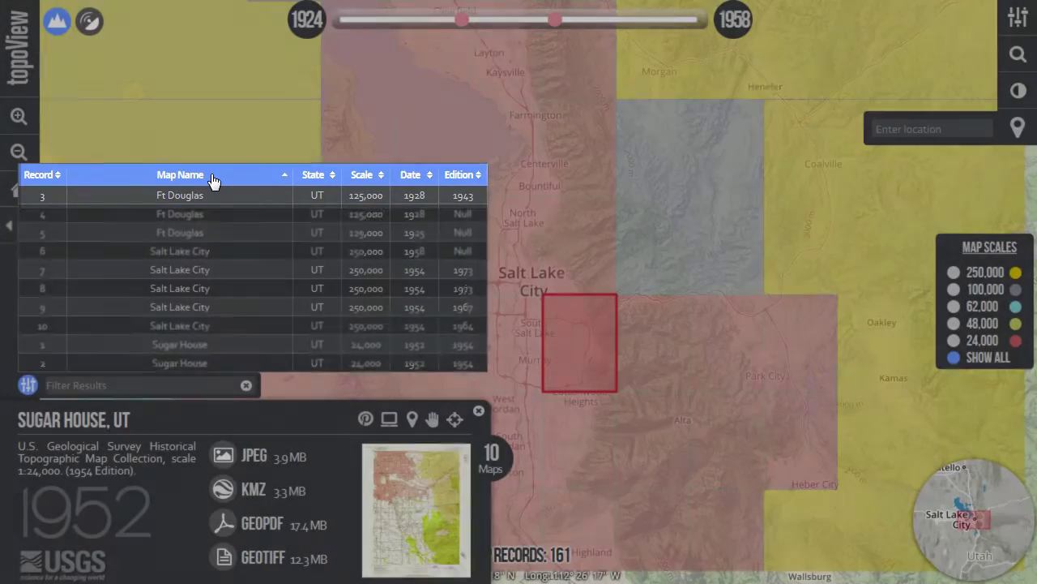
pyautogui.click(214, 176)
pyautogui.click(366, 179)
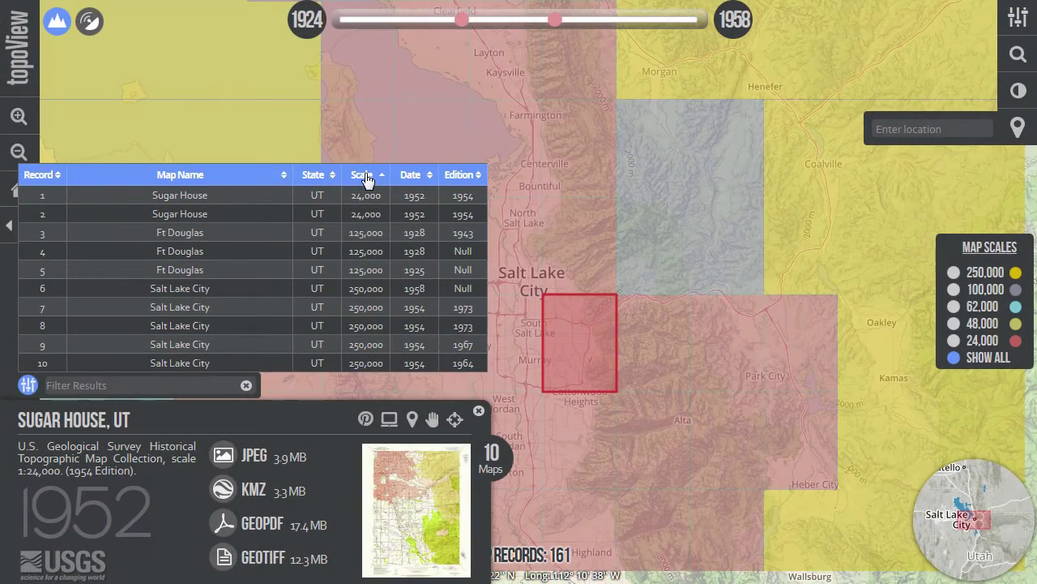
pyautogui.click(407, 178)
pyautogui.click(408, 178)
pyautogui.click(408, 179)
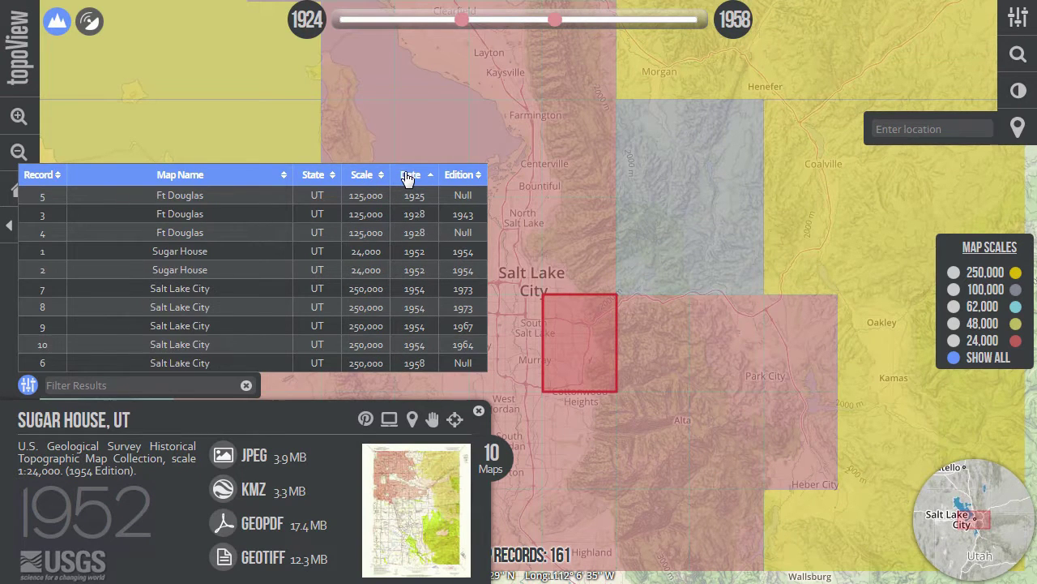
pyautogui.click(407, 178)
pyautogui.click(224, 179)
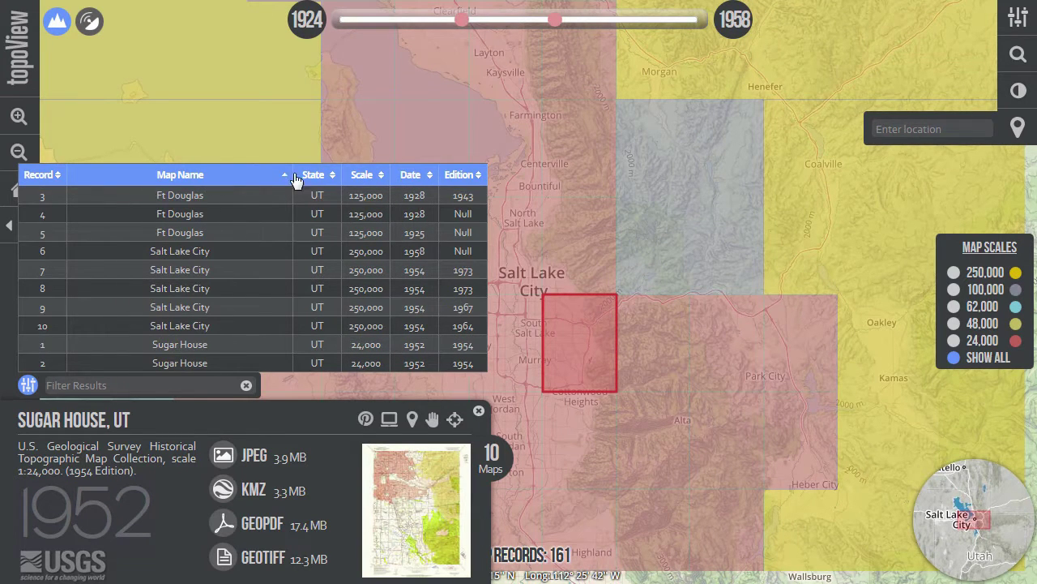
pyautogui.click(408, 178)
pyautogui.click(458, 174)
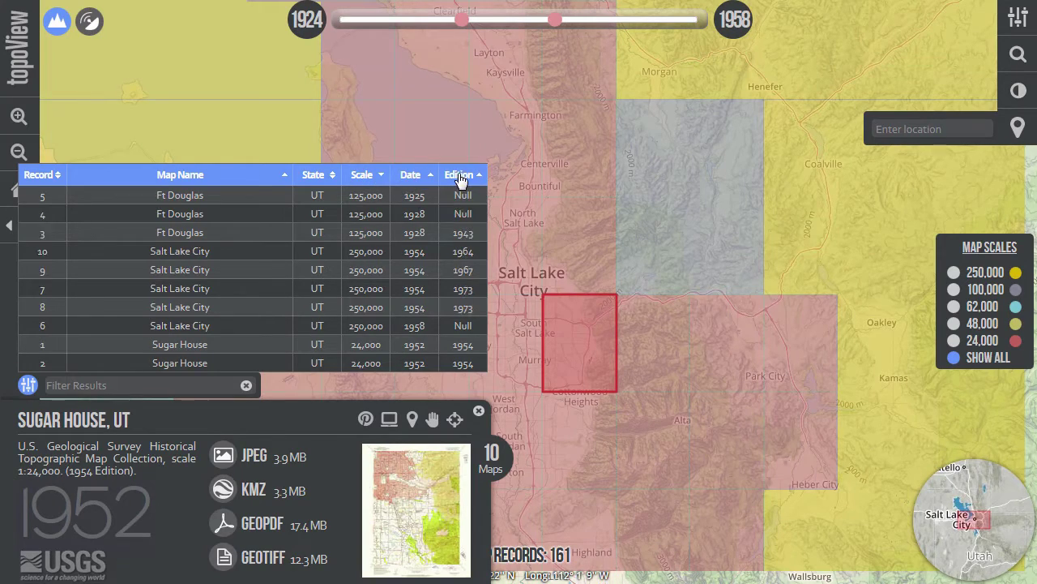
# - Filter the records by 'sugar' and then by 'd', clearing the filter each time
pyautogui.click(163, 386)
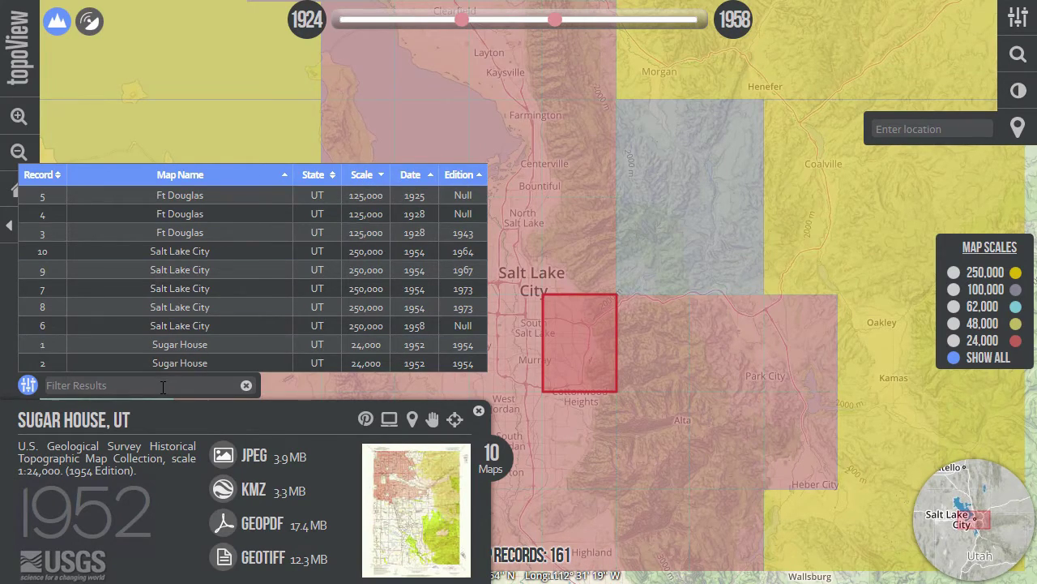
pyautogui.write('sugar')
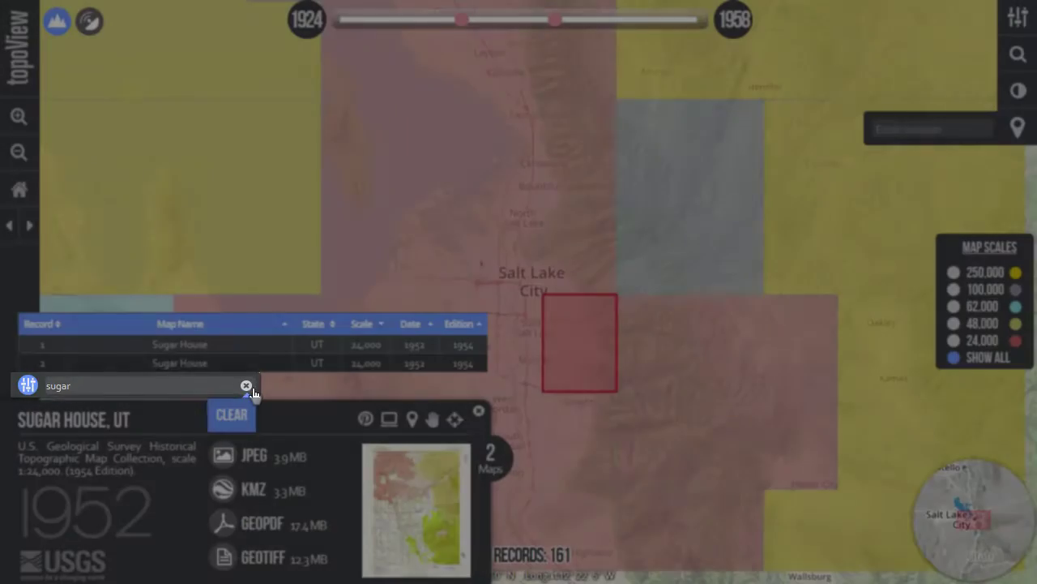
pyautogui.click(246, 385)
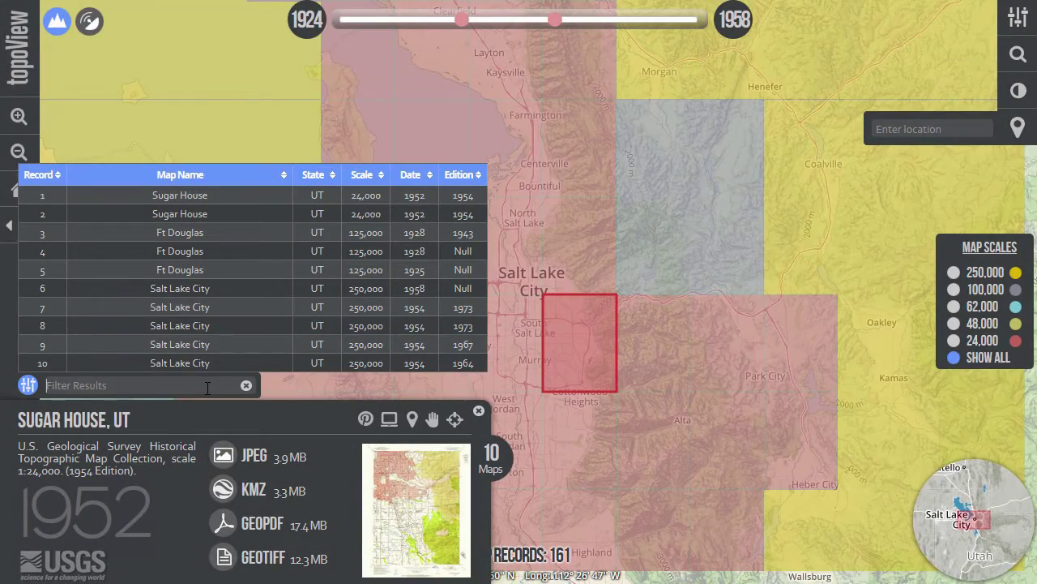
pyautogui.write('doug')
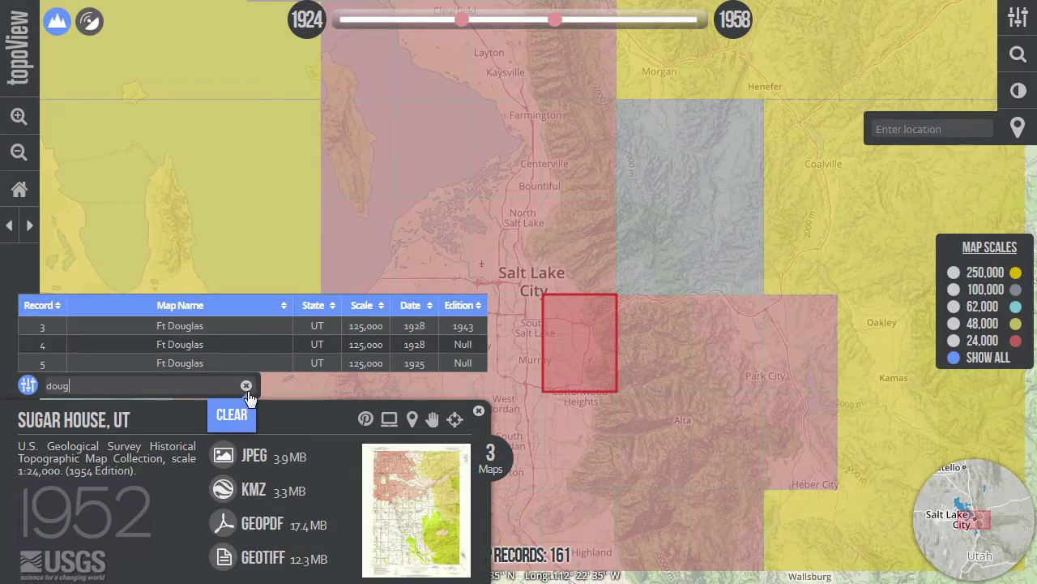
pyautogui.click(245, 385)
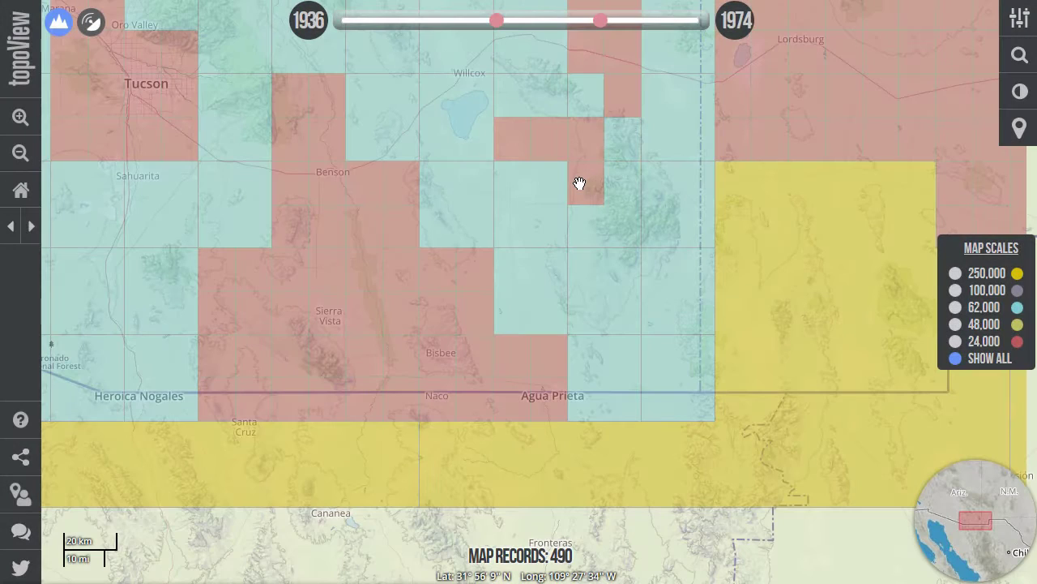
# - Open Fife Peak, AZ, list its 12 overlapping maps, and view the Chiricahua Peak and Douglas editions
pyautogui.click(579, 184)
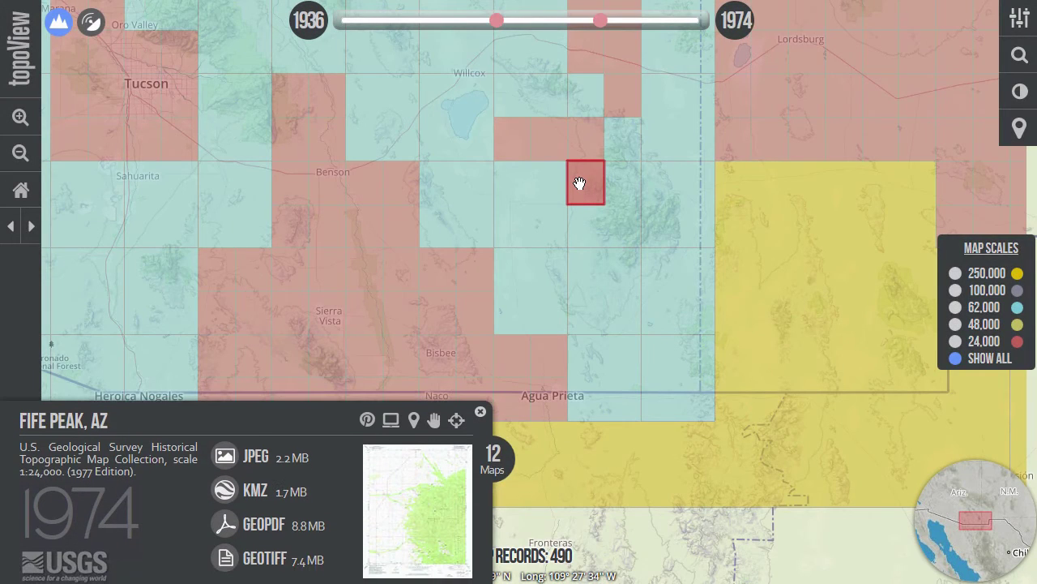
pyautogui.click(496, 477)
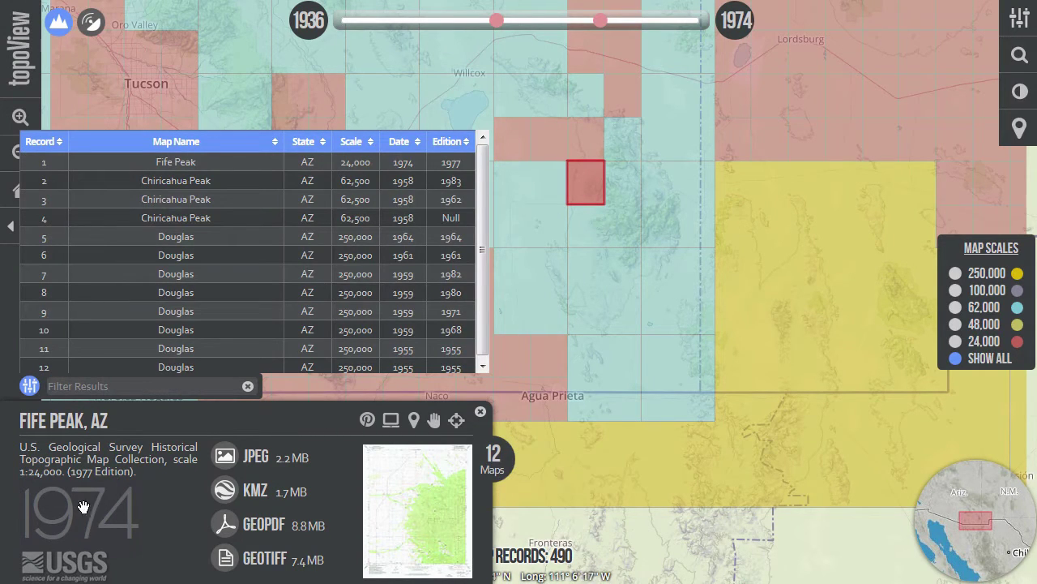
pyautogui.click(56, 178)
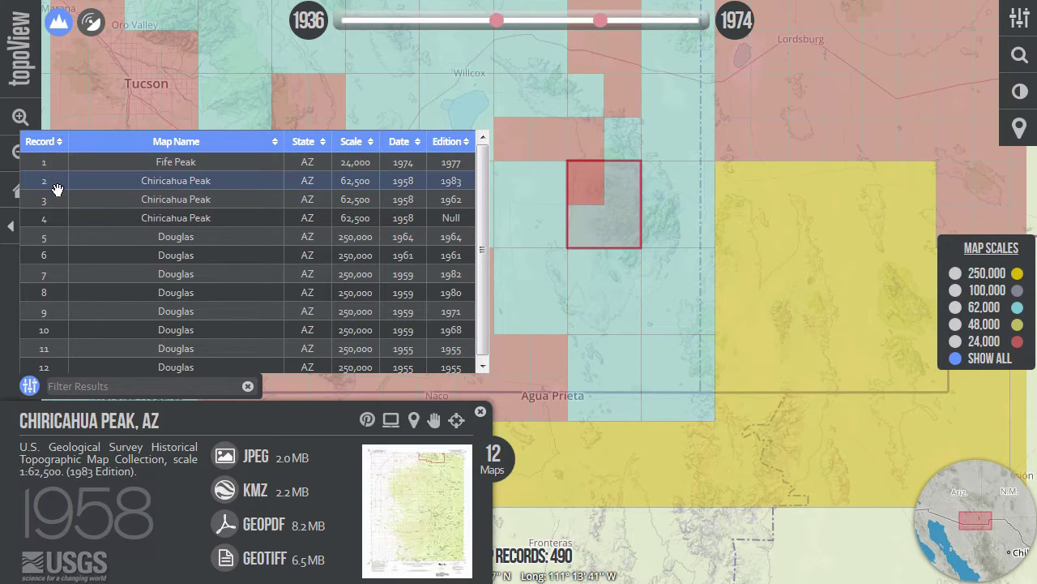
pyautogui.click(56, 195)
pyautogui.click(55, 218)
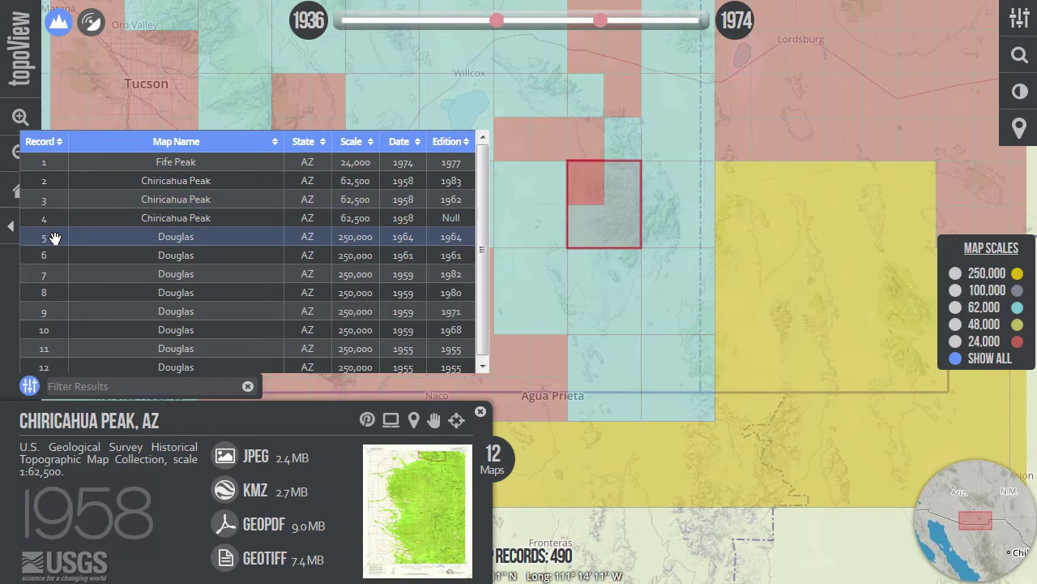
pyautogui.click(53, 235)
pyautogui.click(53, 256)
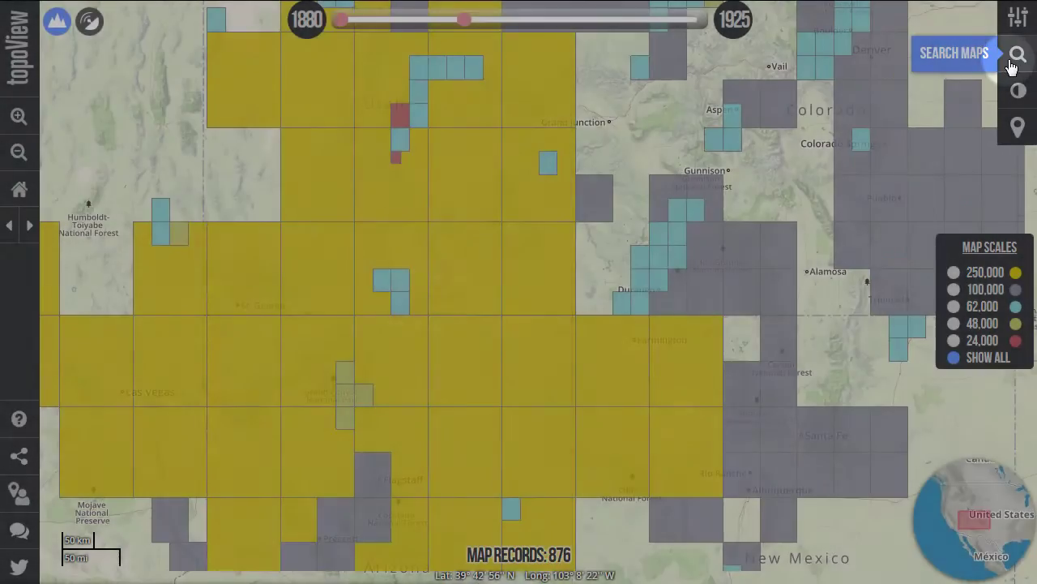
# - Search map names for 'spring' and sort the results by scale, largest first
pyautogui.click(1015, 59)
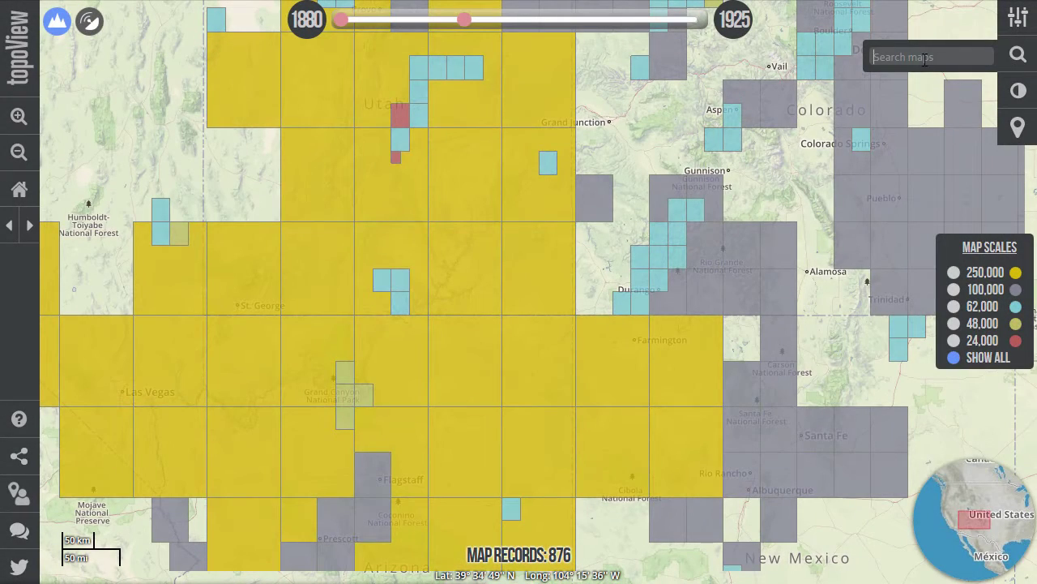
pyautogui.write('spring')
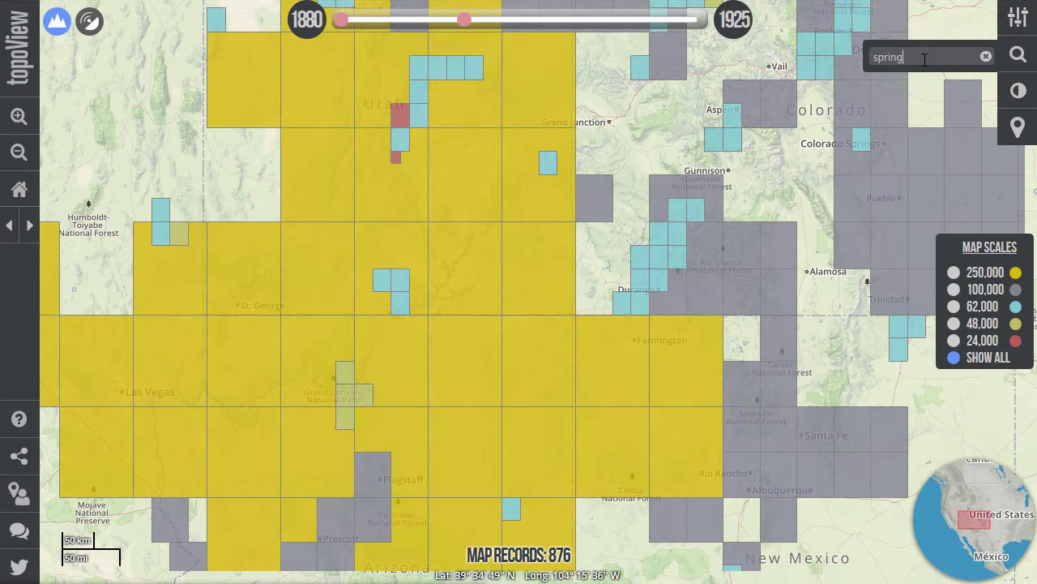
pyautogui.press('Return')
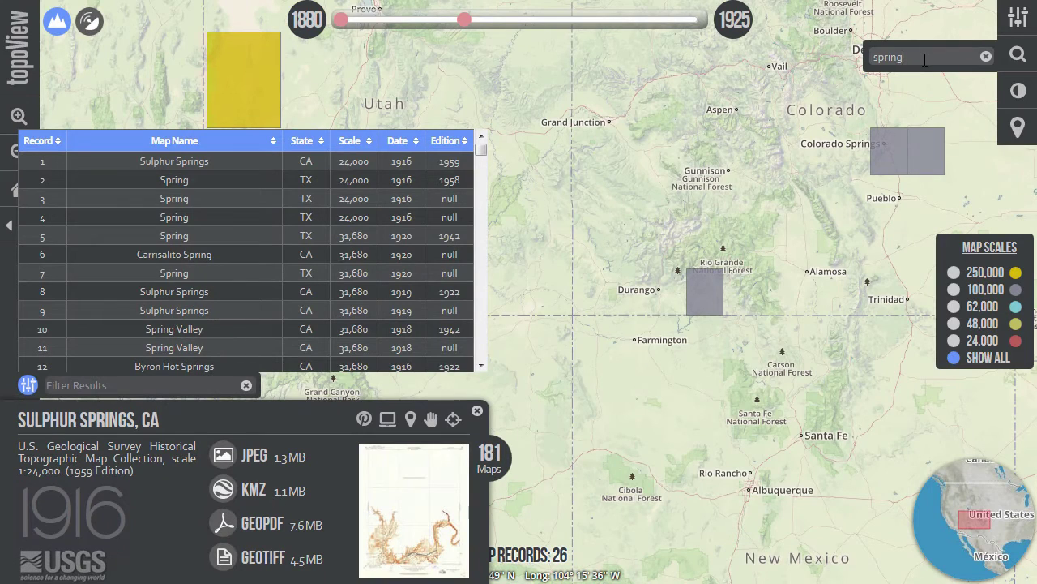
pyautogui.click(357, 148)
# - View the 1943 Fish Springs, Pagosa Springs and 1932 Colorado Springs sheets, then clear the search
pyautogui.click(347, 159)
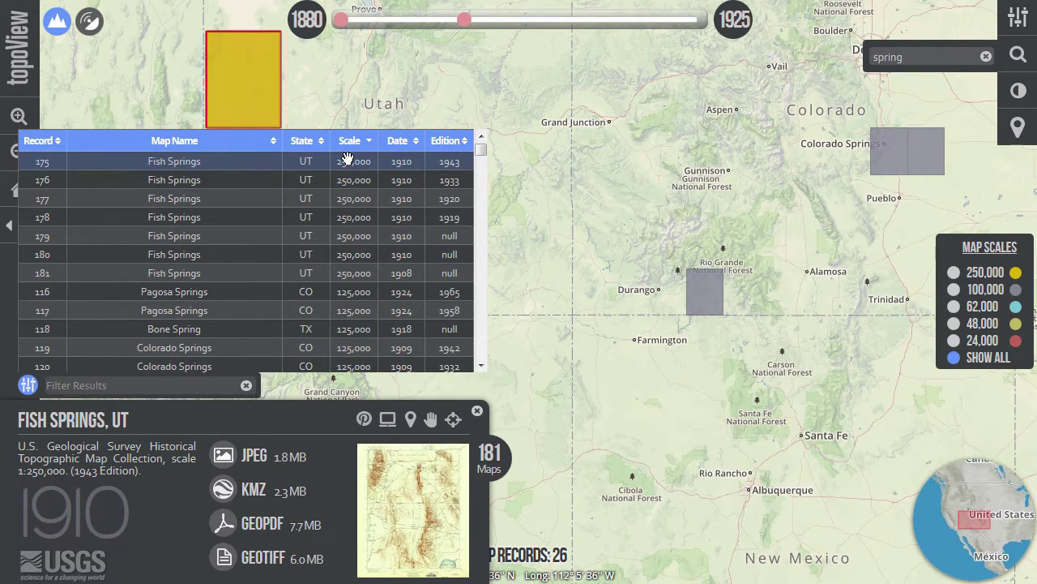
pyautogui.click(341, 292)
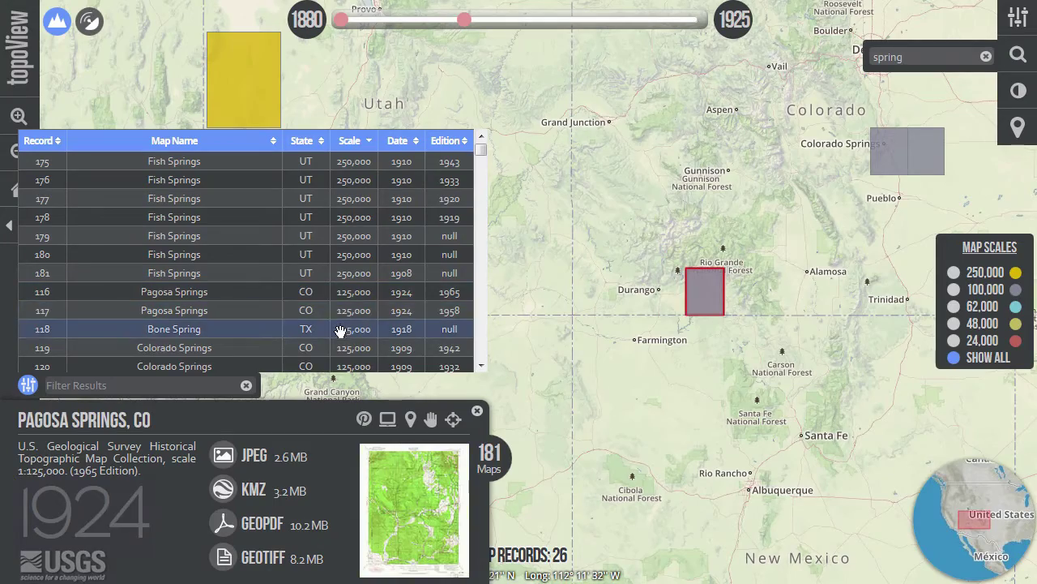
pyautogui.click(336, 365)
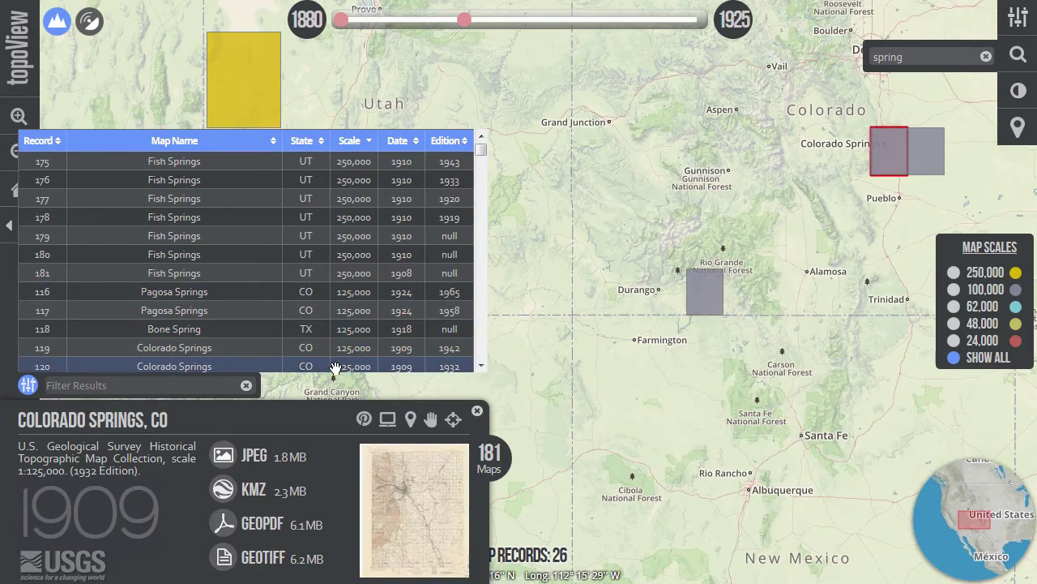
pyautogui.click(986, 56)
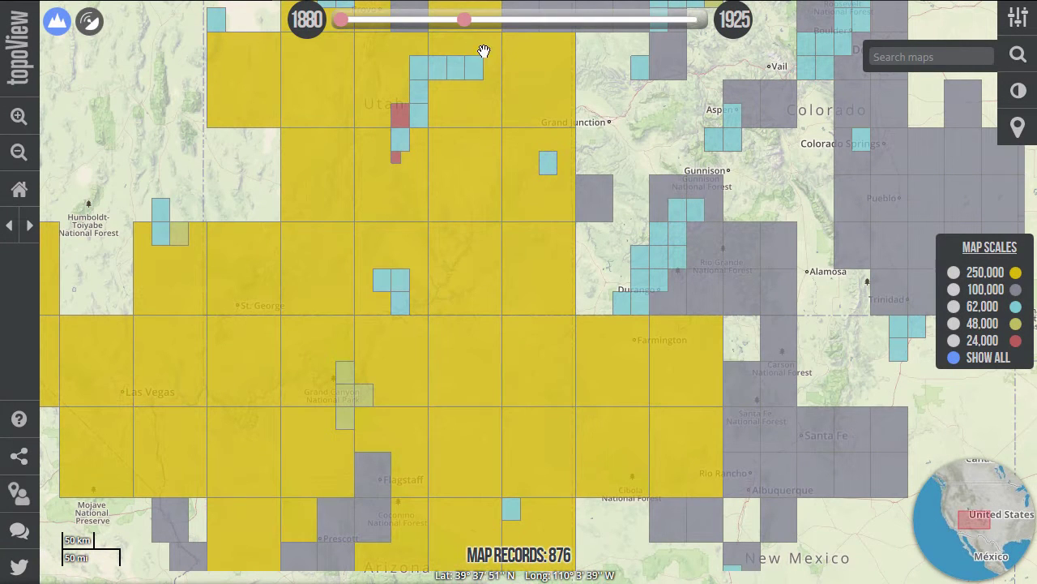
# - Extend the timeline's end year and rerun the 'spring' name search over the wider date range
pyautogui.moveTo(464, 19); pyautogui.dragTo(656, 27)
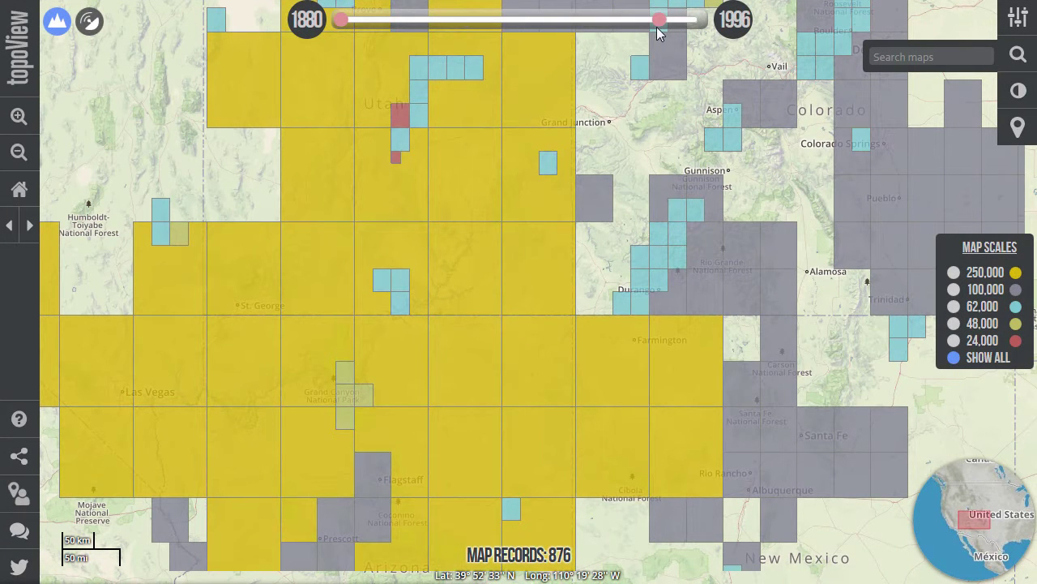
pyautogui.click(934, 55)
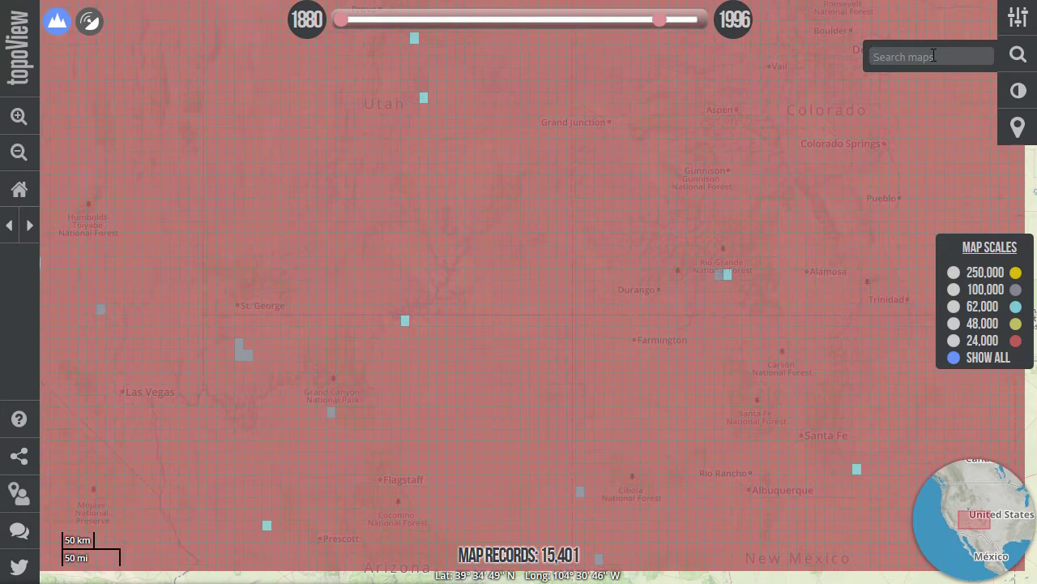
pyautogui.press('Return')
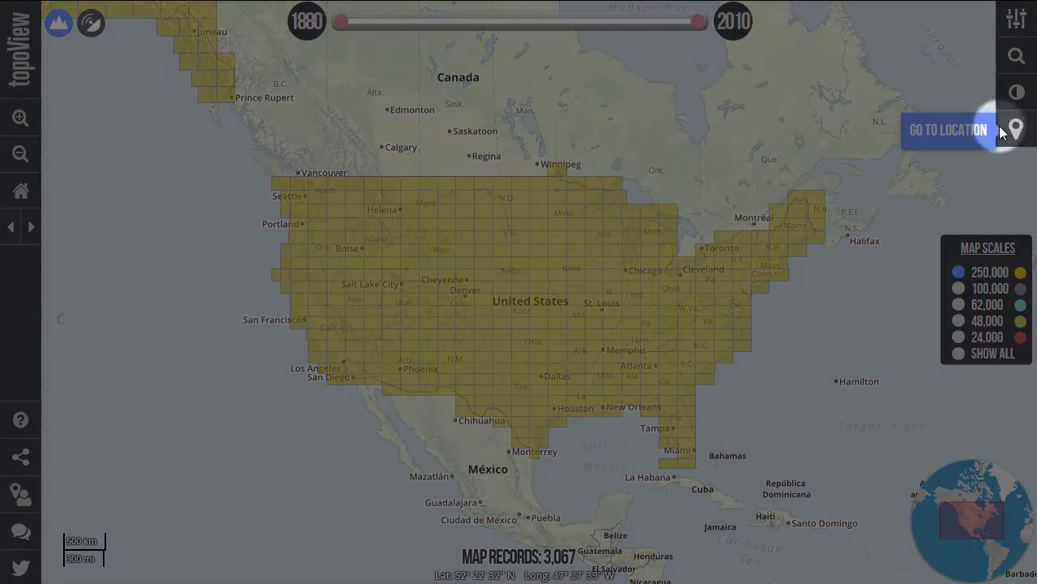
# - Go to Chicago, IL and pull the timeline's end year back to 1930
pyautogui.click(1015, 128)
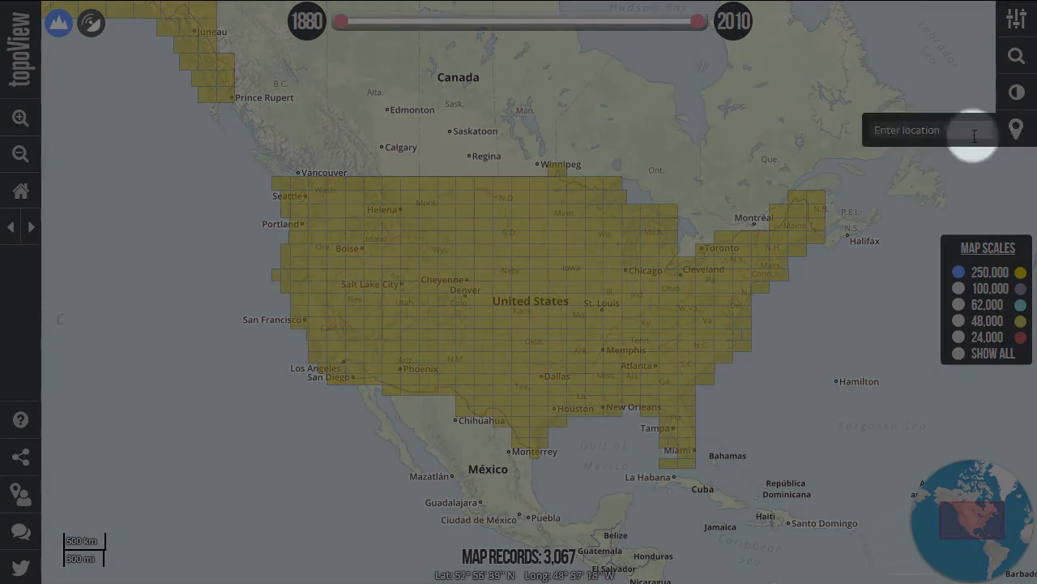
pyautogui.click(974, 135)
pyautogui.write('chicago')
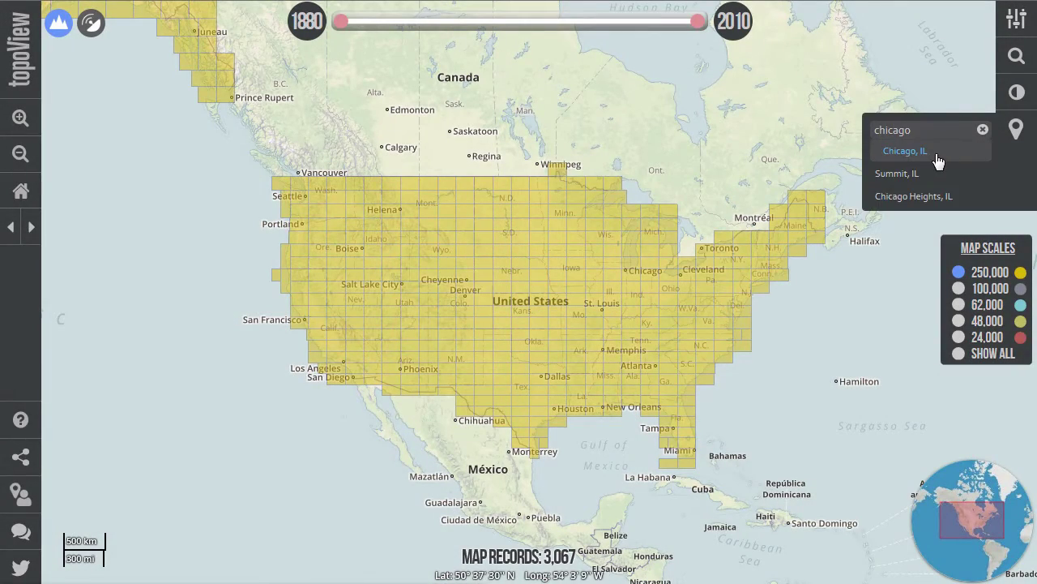
pyautogui.click(940, 159)
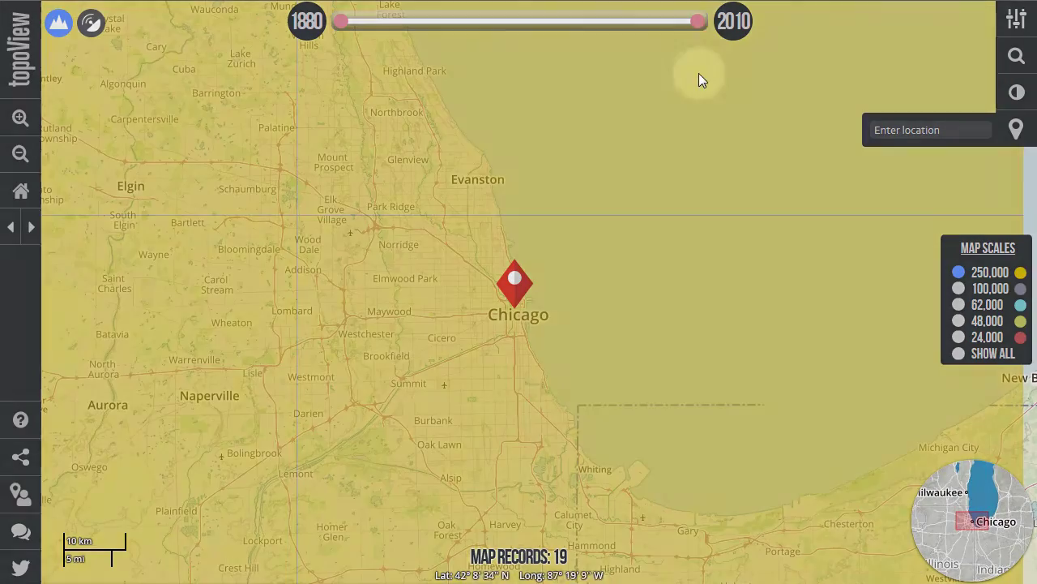
pyautogui.moveTo(699, 22); pyautogui.dragTo(479, 21)
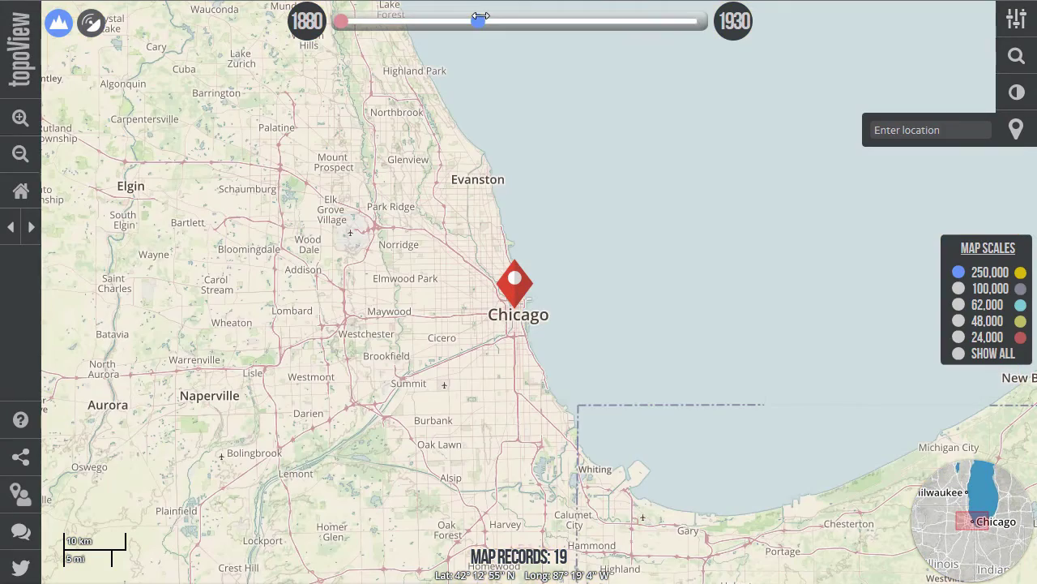
# - Show all scales, recentre on Chicago, then filter to only 62,000-scale maps
pyautogui.click(961, 357)
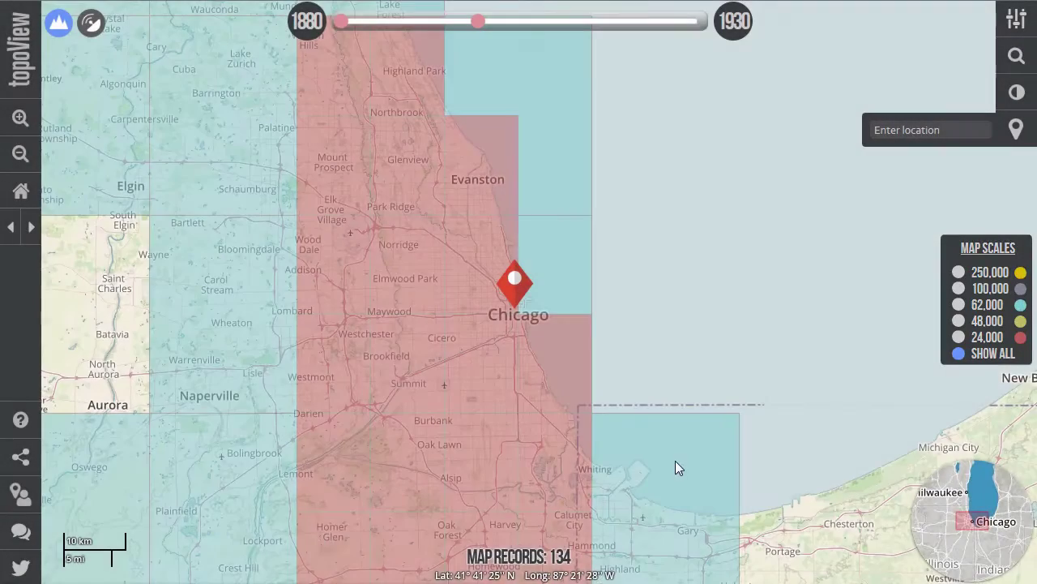
pyautogui.moveTo(676, 468); pyautogui.dragTo(743, 431)
pyautogui.click(955, 306)
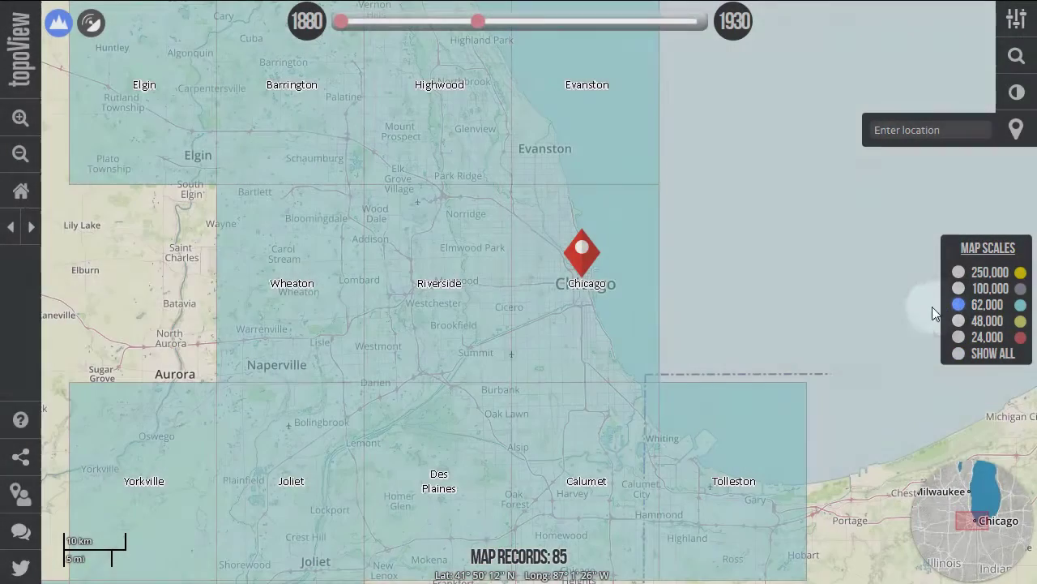
pyautogui.click(605, 142)
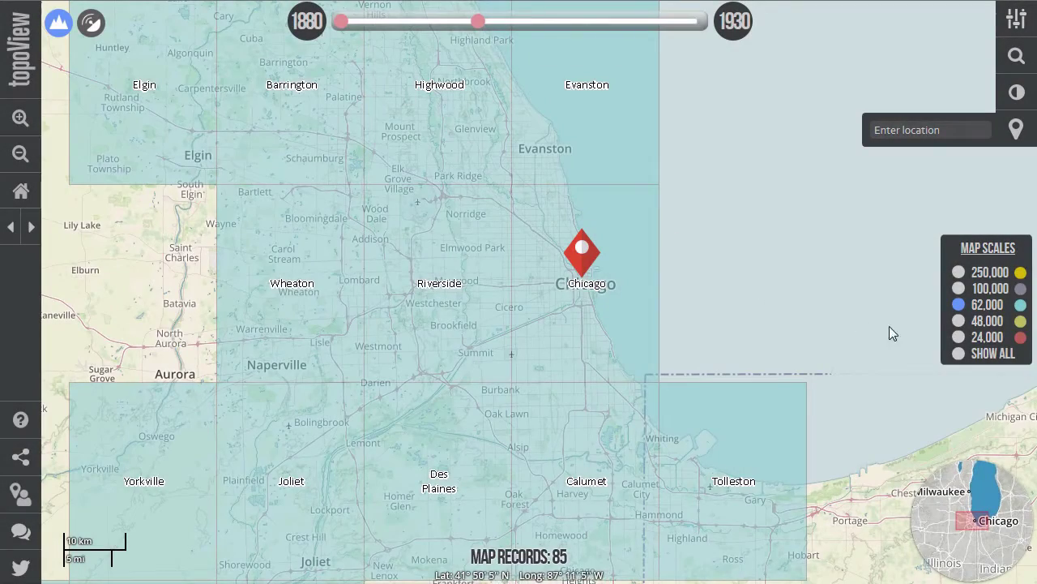
# - Switch to 24,000-scale maps, return to all scales, and open the 1929 Englewood, IL sheet's details
pyautogui.click(959, 338)
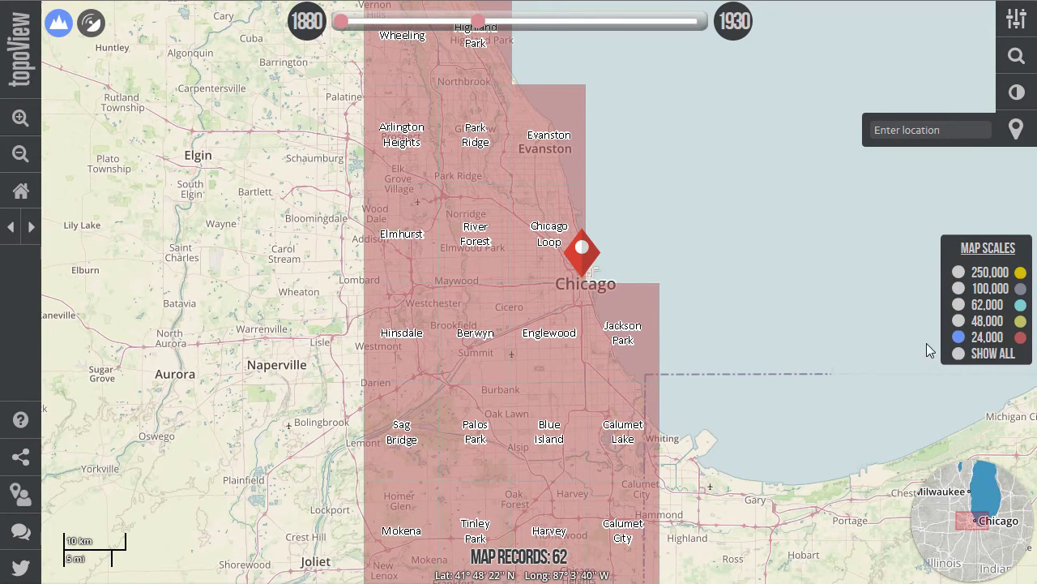
pyautogui.click(959, 353)
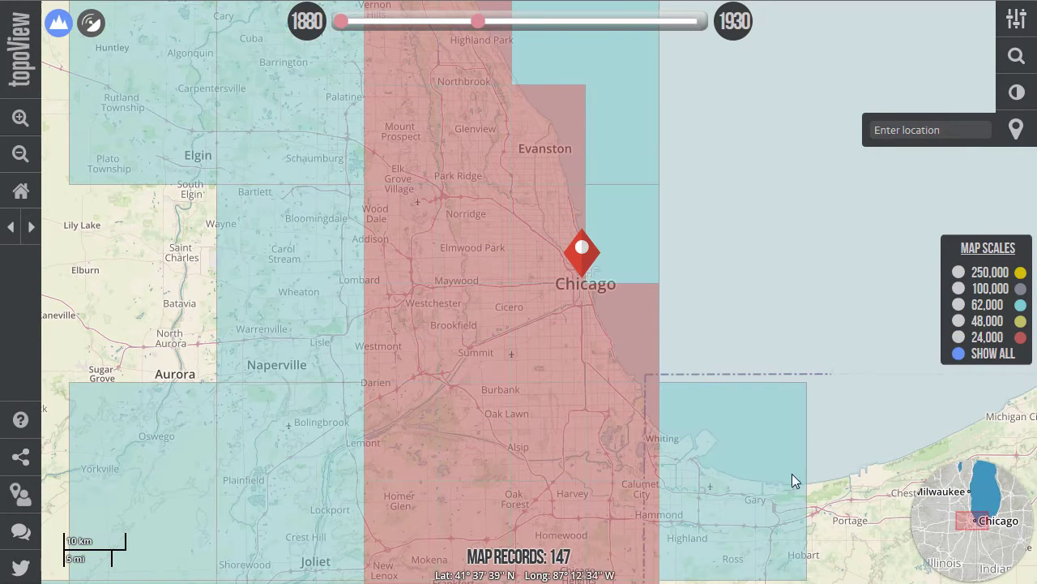
pyautogui.click(576, 296)
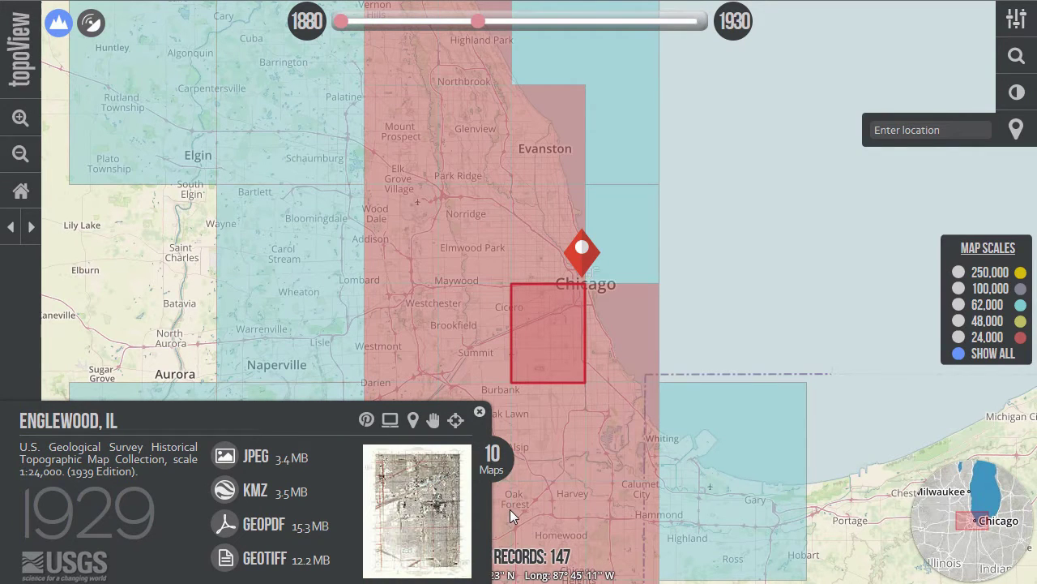
# - List the ten maps at this point and view the Englewood 1929 and 1901 Chicago (1913 Edition) sheets
pyautogui.click(412, 420)
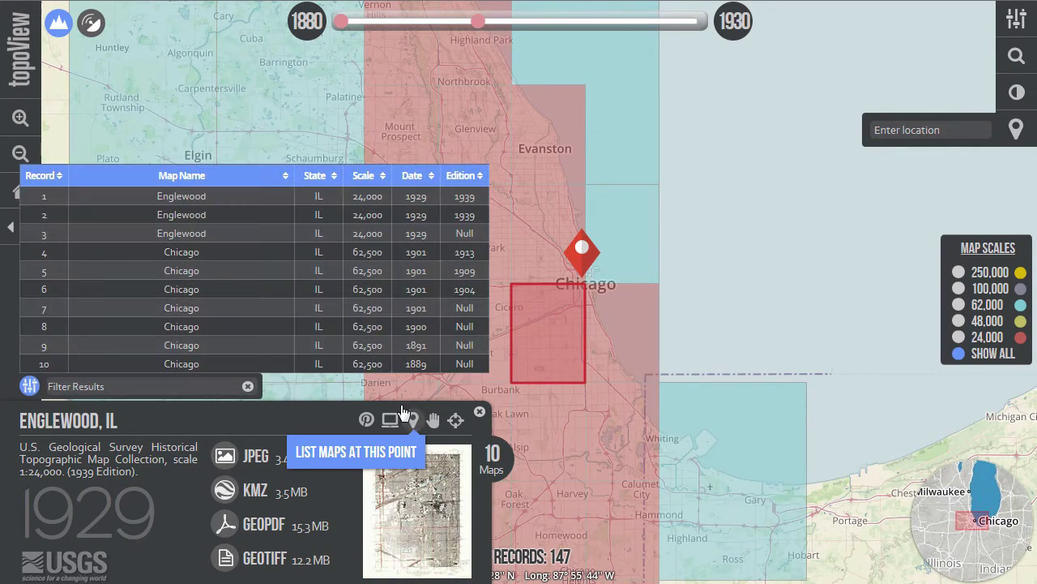
pyautogui.click(263, 215)
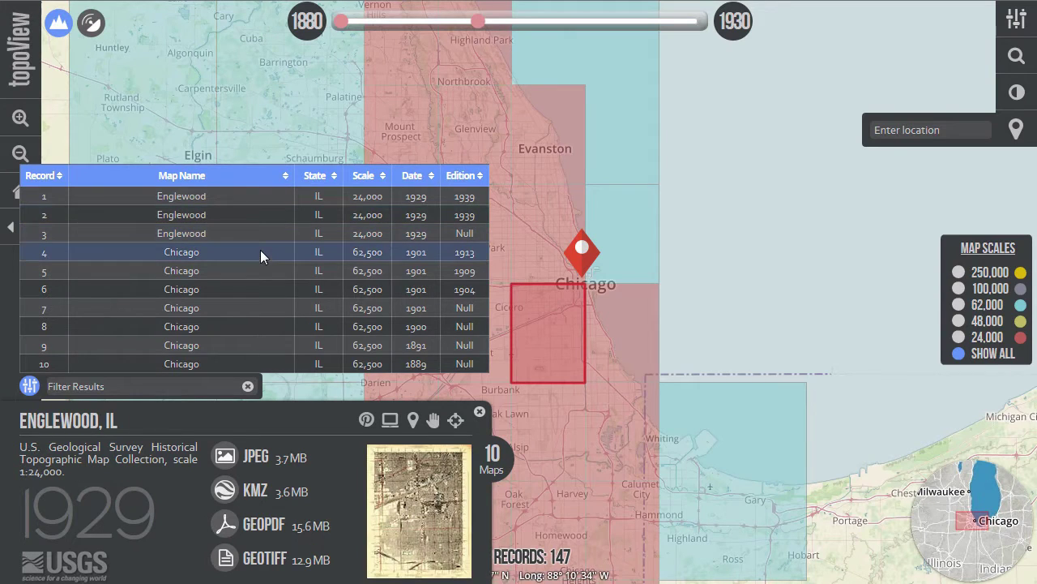
pyautogui.click(260, 251)
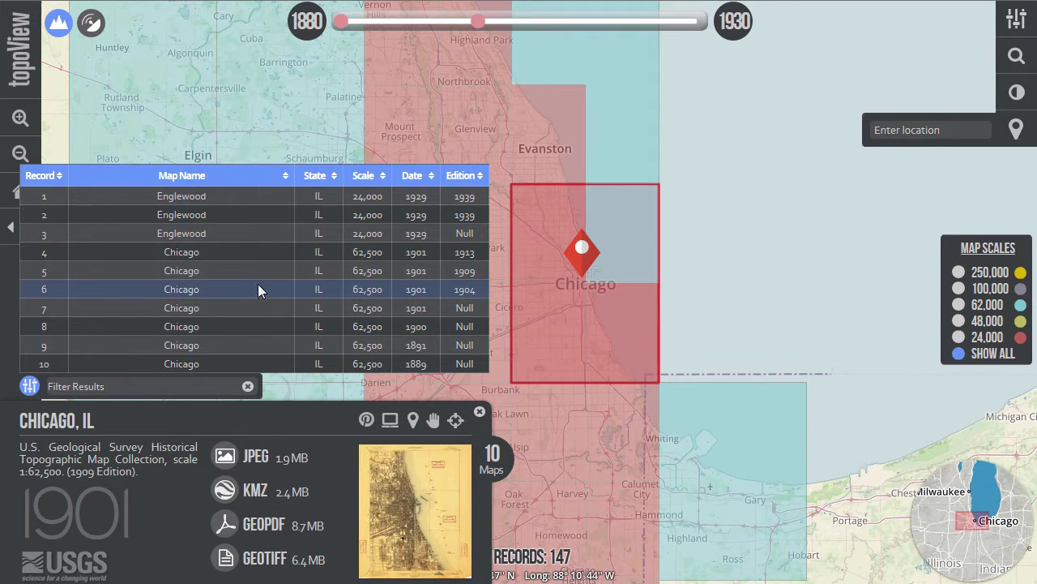
# - View the 1909 edition of the Chicago sheet, then start and cancel its KMZ download
pyautogui.click(260, 270)
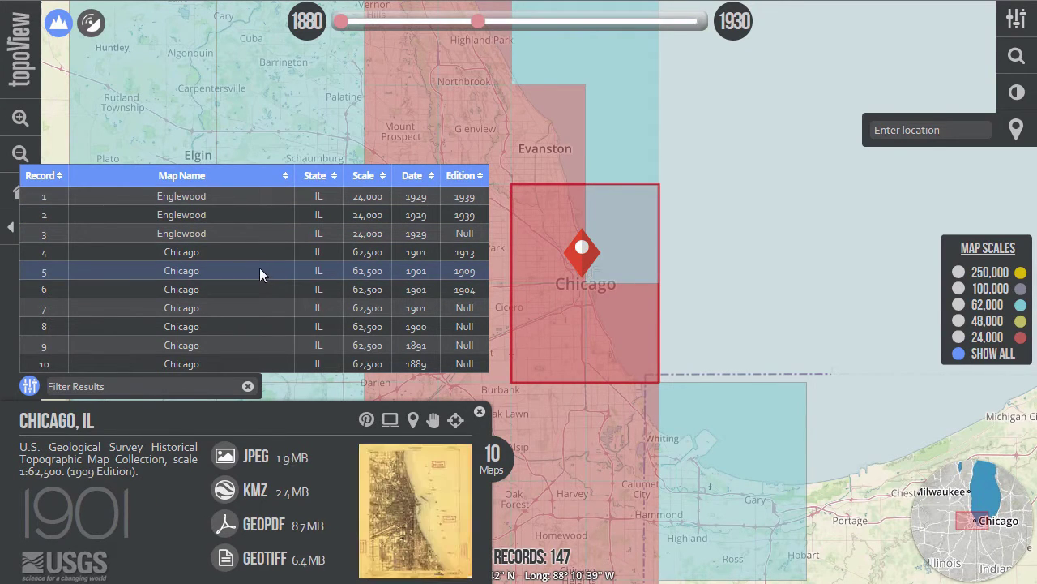
pyautogui.click(256, 493)
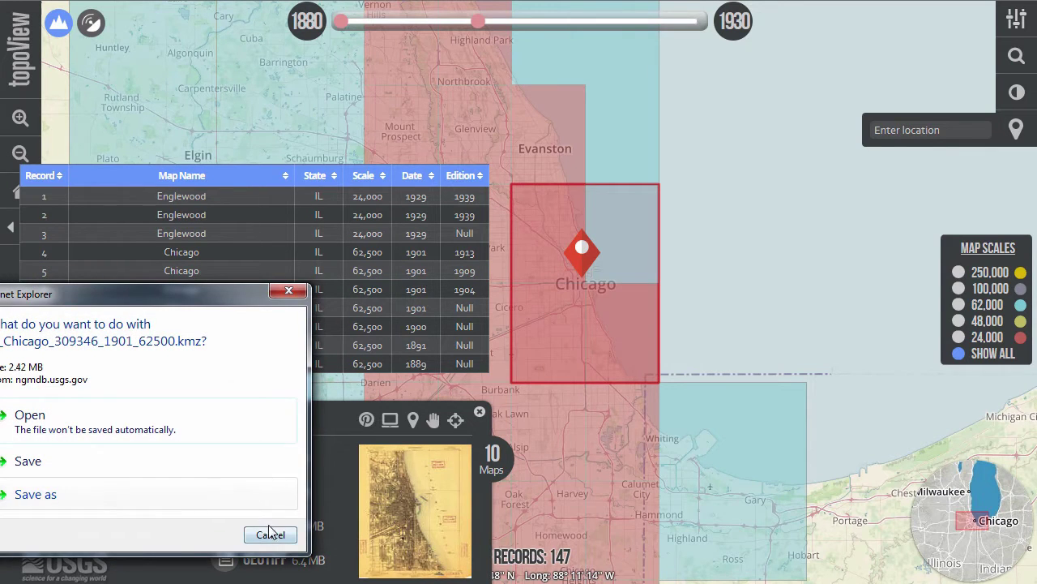
pyautogui.click(267, 532)
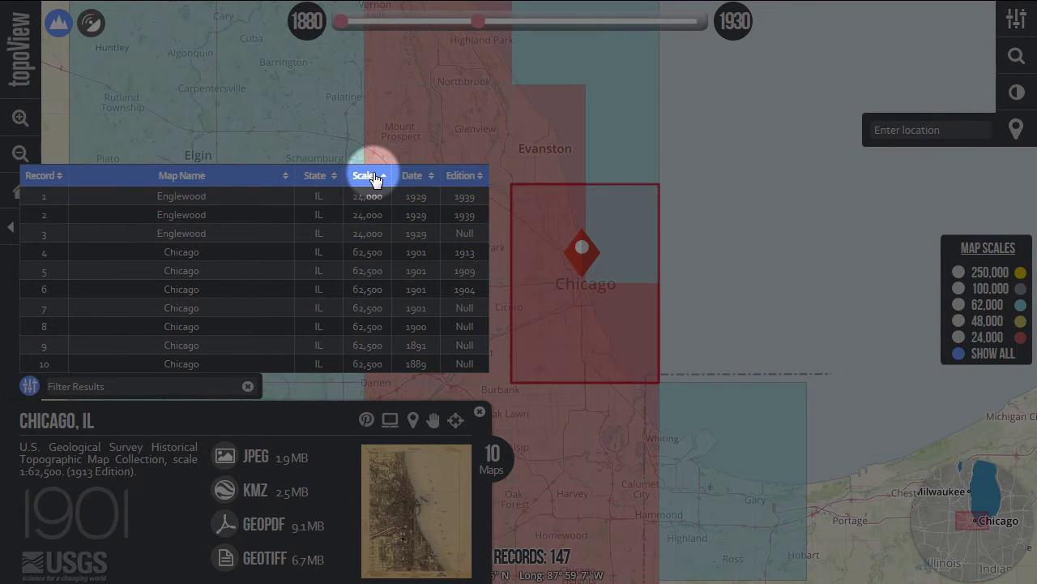
# - Sort the map list by scale, then by date oldest first, view the 1889 Chicago sheet, and extend the timeline to 2010
pyautogui.click(374, 178)
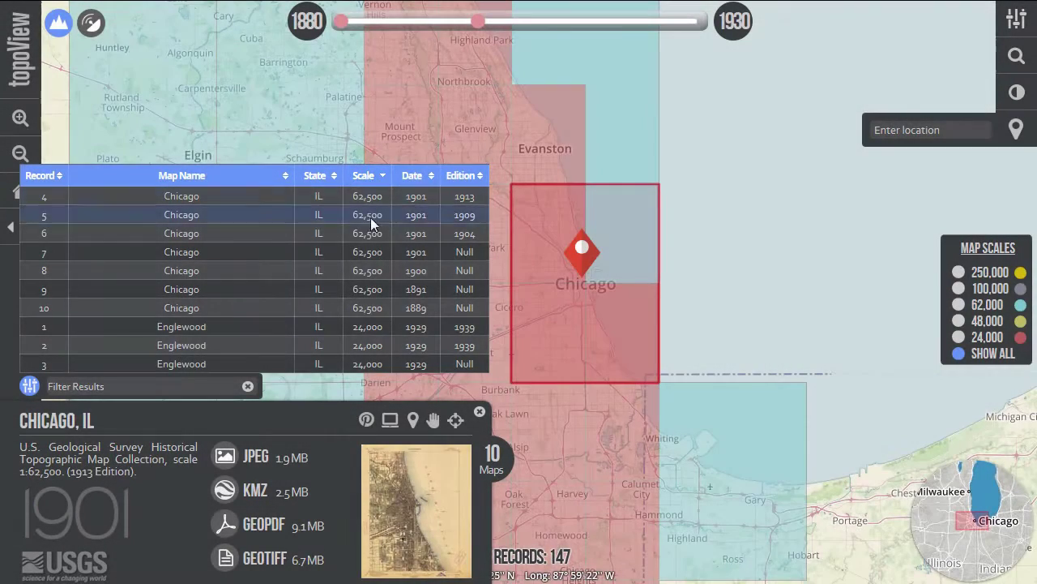
pyautogui.click(356, 362)
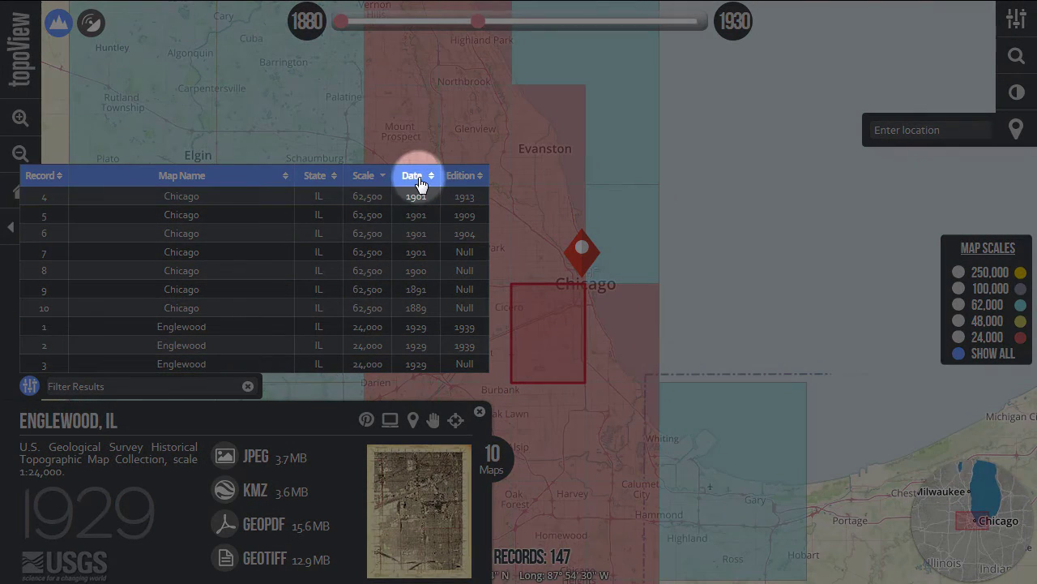
pyautogui.click(420, 181)
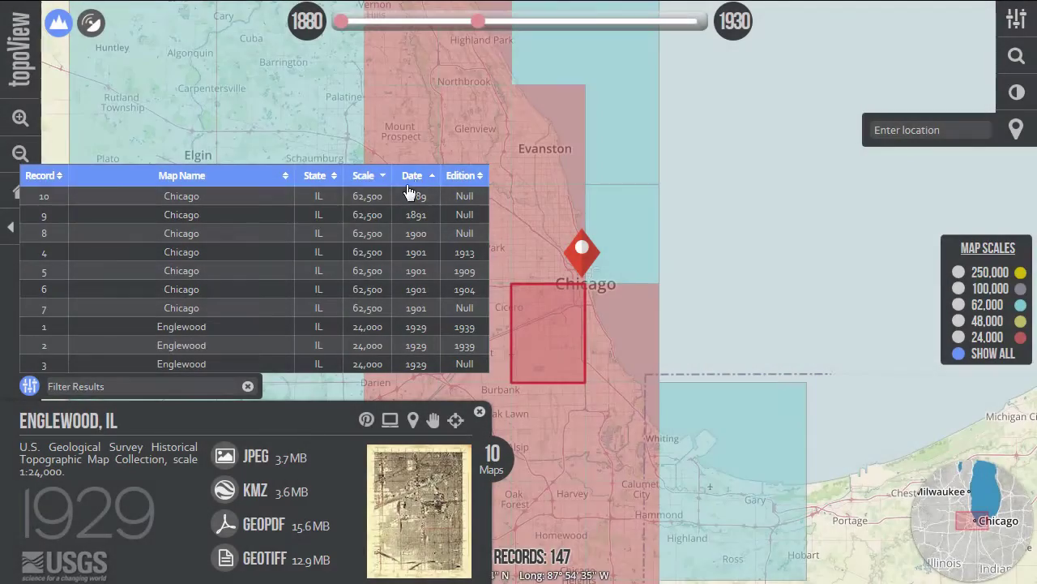
pyautogui.click(369, 197)
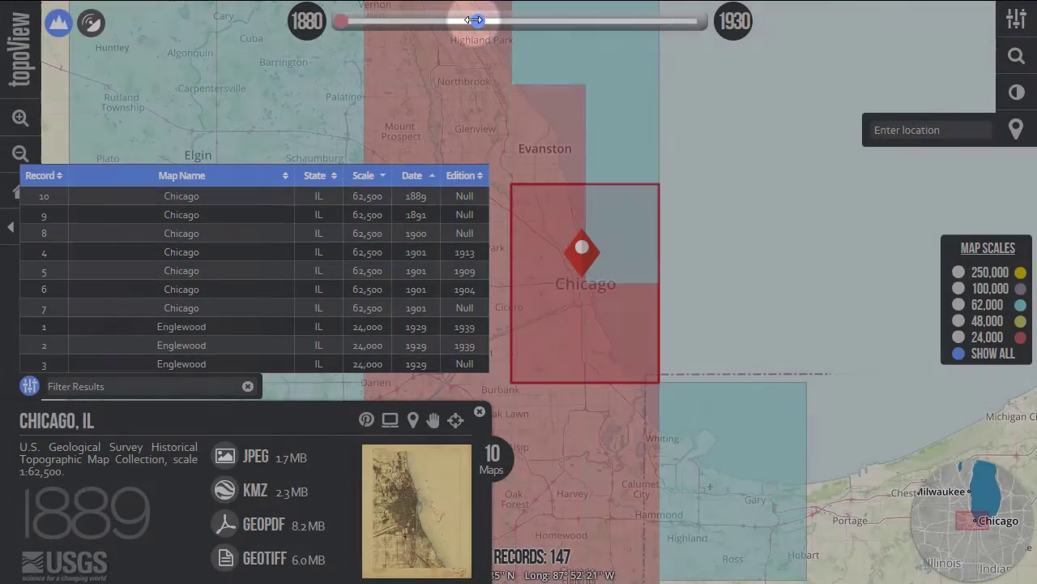
pyautogui.moveTo(475, 21); pyautogui.dragTo(696, 24)
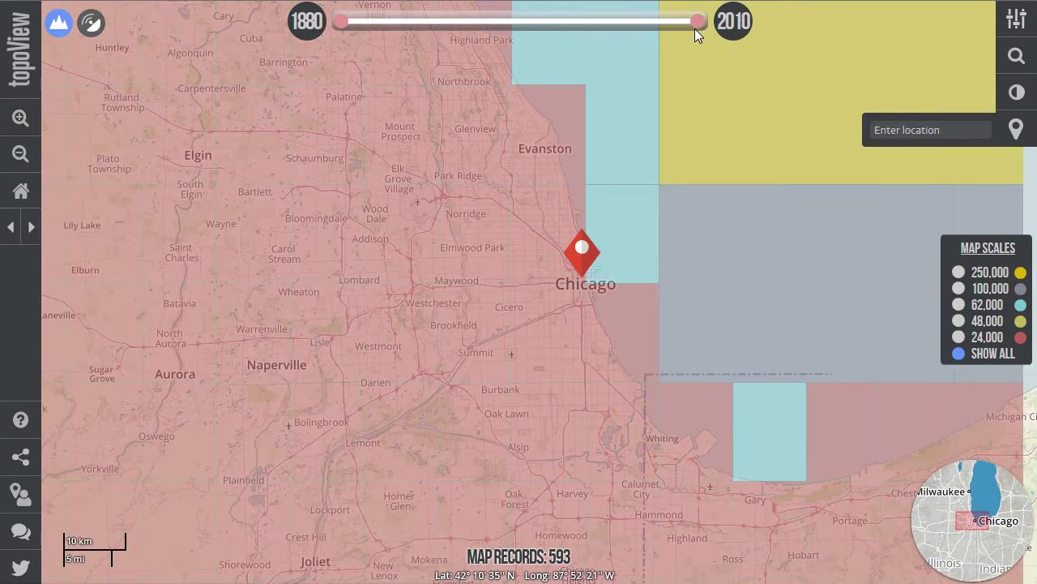
# - Open the Englewood sheet here, list the 25 maps at this point, and view the 1929 Englewood sheet
pyautogui.click(569, 299)
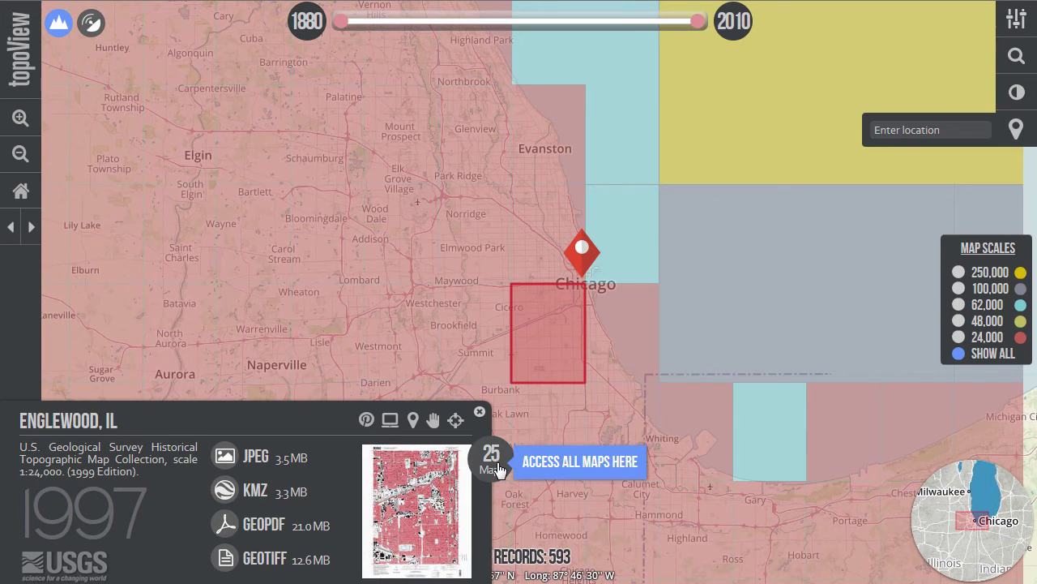
pyautogui.click(412, 420)
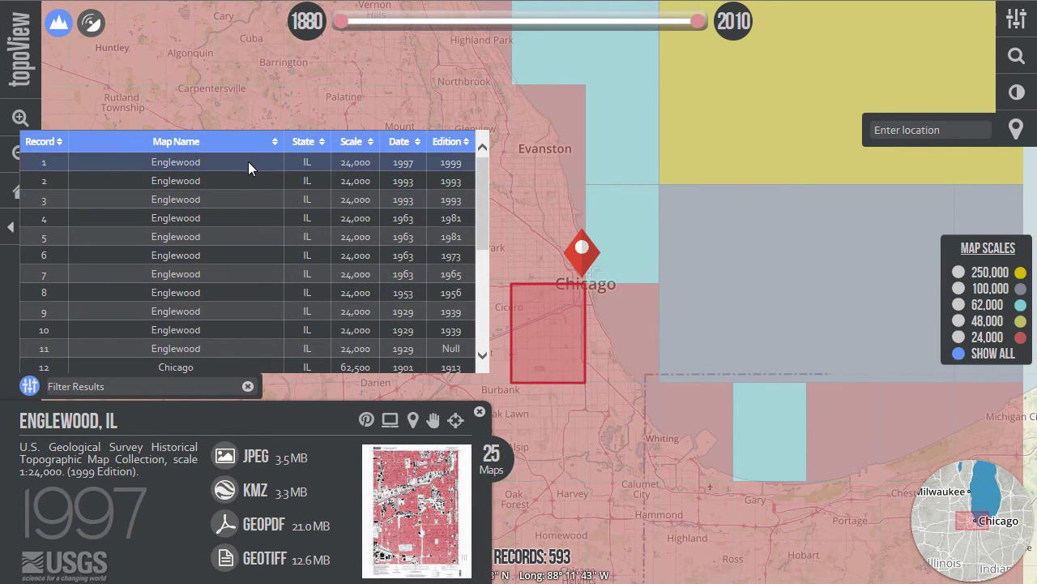
pyautogui.click(233, 348)
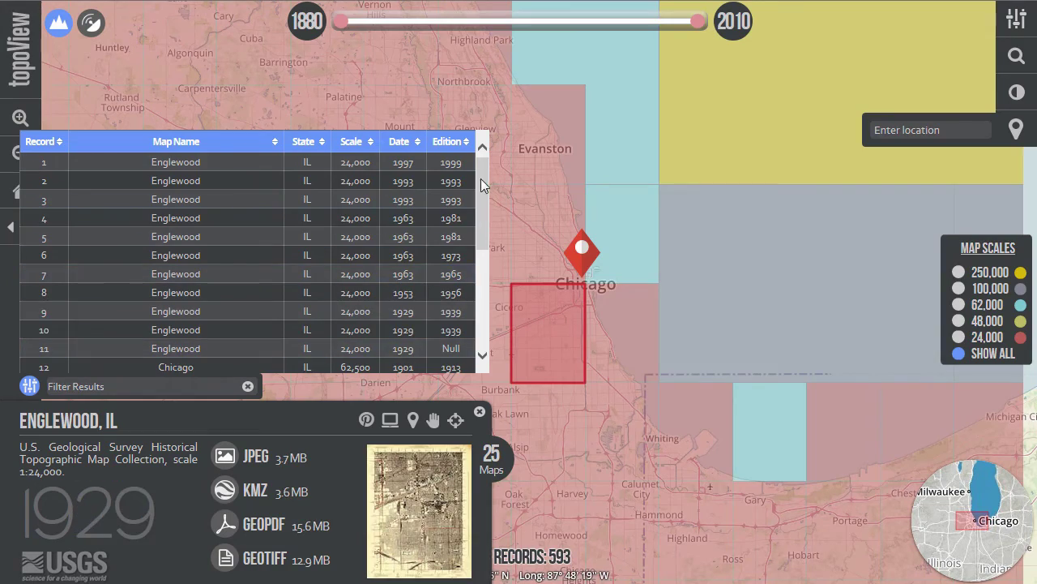
pyautogui.moveTo(481, 179); pyautogui.dragTo(483, 150)
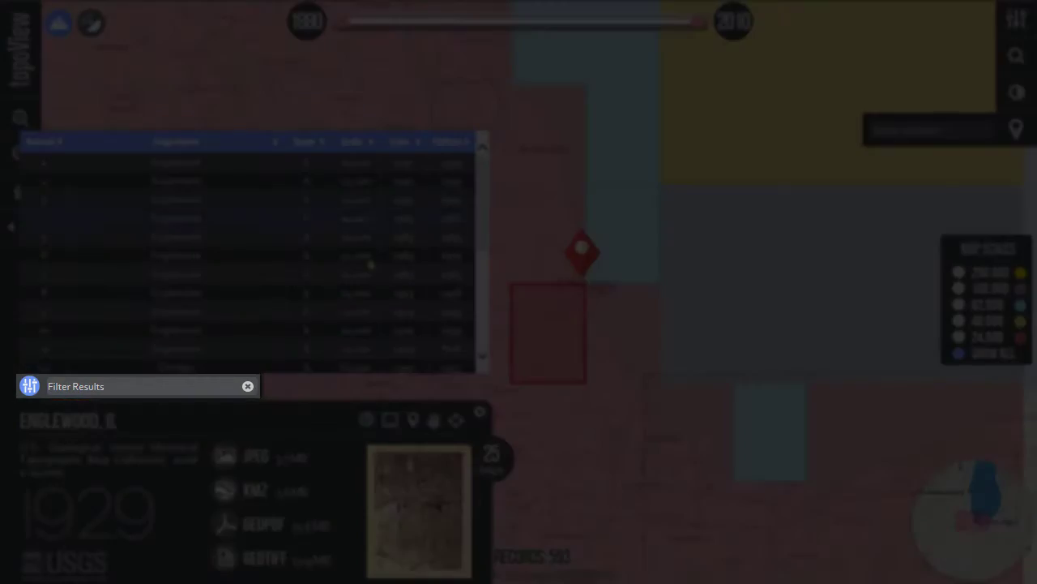
pyautogui.click(184, 381)
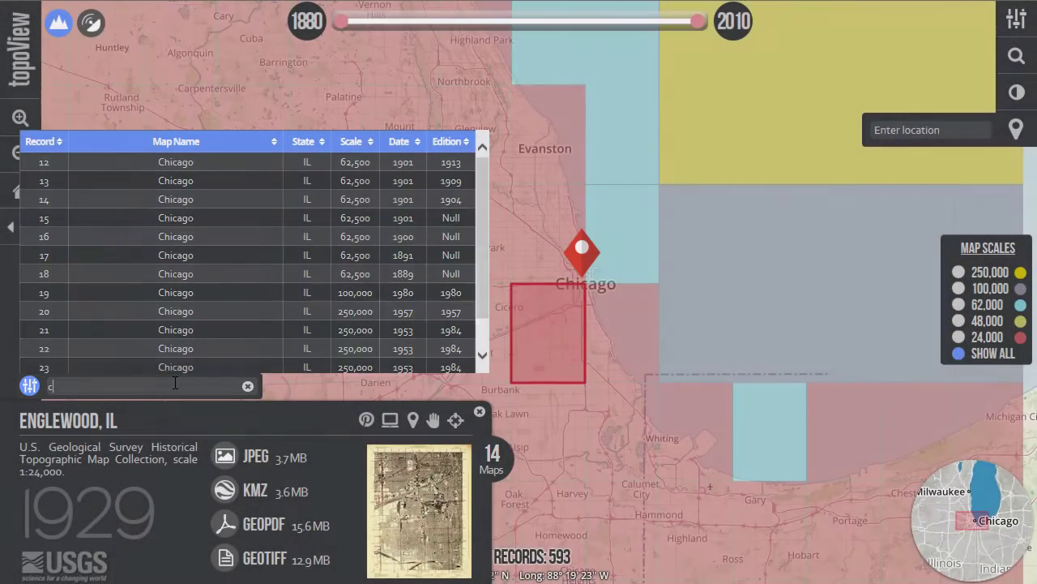
# - Filter the list with 'c' down to Chicago sheets and view the 1953 Chicago 1:250,000 sheet
pyautogui.write('c')
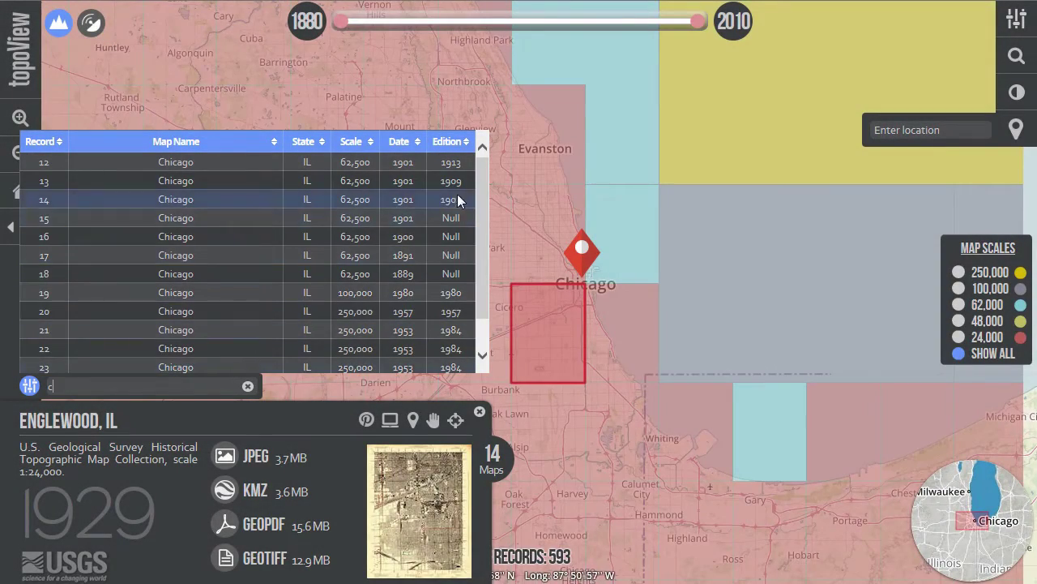
pyautogui.moveTo(482, 160)
pyautogui.mouseDown()
pyautogui.moveTo(476, 235)
pyautogui.moveTo(487, 148)
pyautogui.mouseUp()
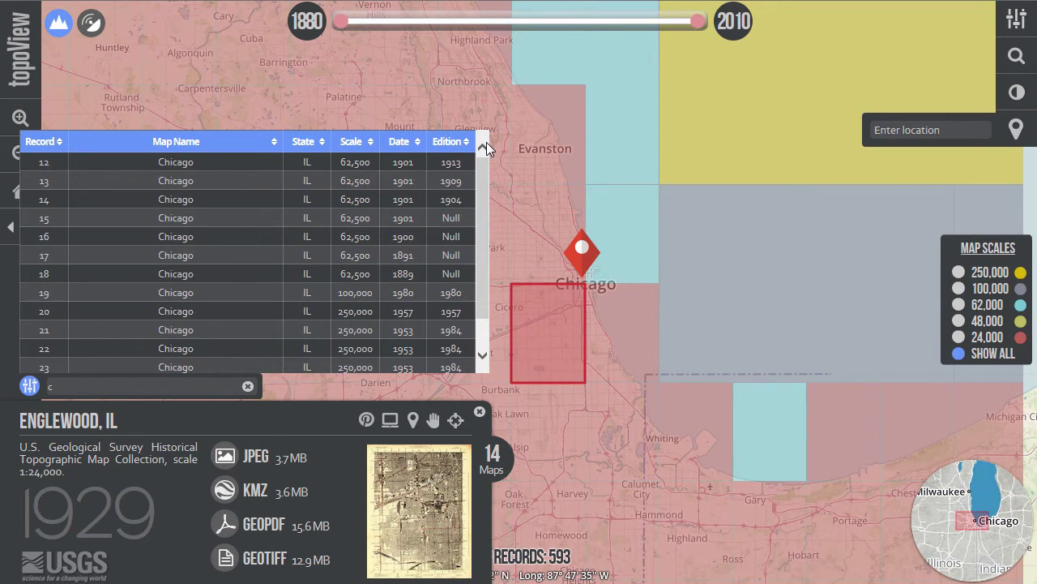
pyautogui.click(224, 328)
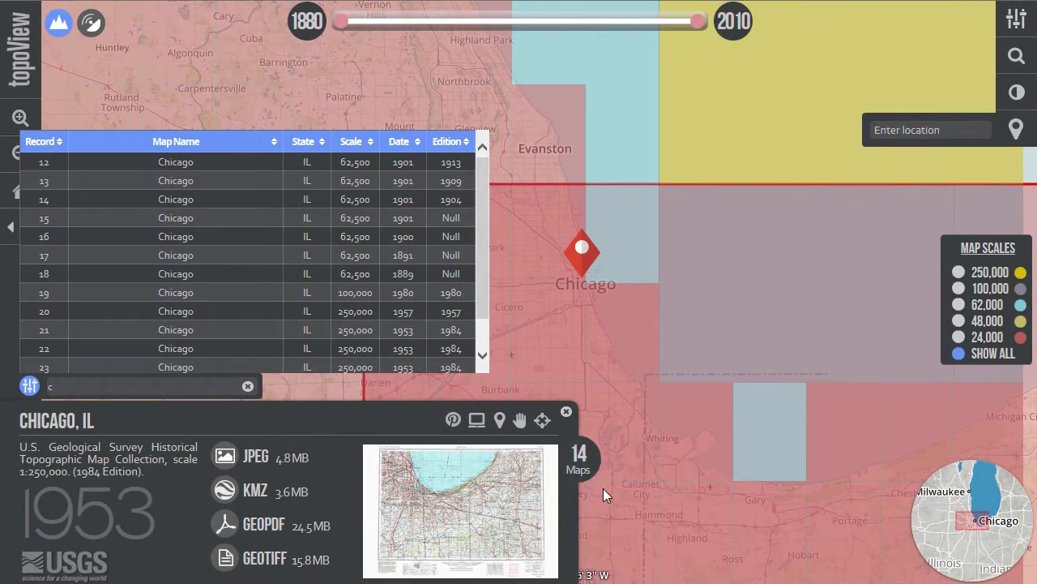
# - Reopen the 1901 Chicago sheet and re-sort the filtered list by scale, then by date oldest first
pyautogui.click(478, 166)
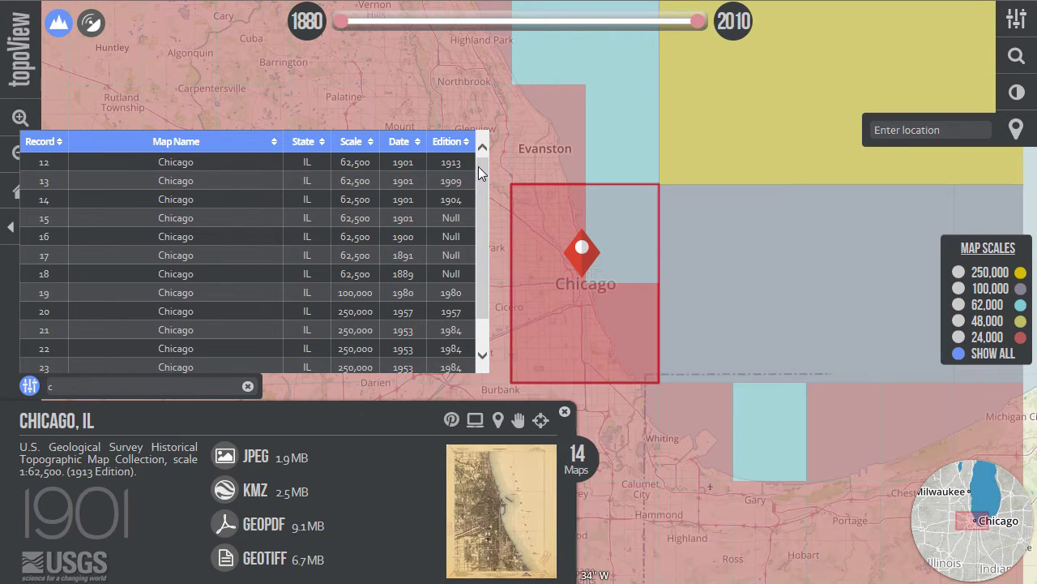
pyautogui.moveTo(479, 165)
pyautogui.mouseDown()
pyautogui.moveTo(479, 197)
pyautogui.moveTo(493, 158)
pyautogui.mouseUp()
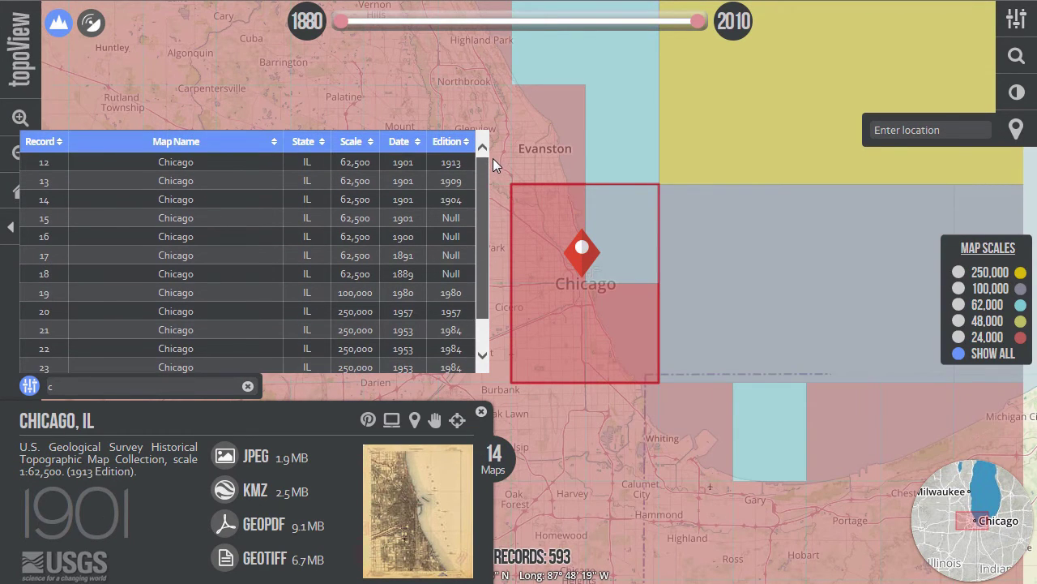
pyautogui.click(362, 144)
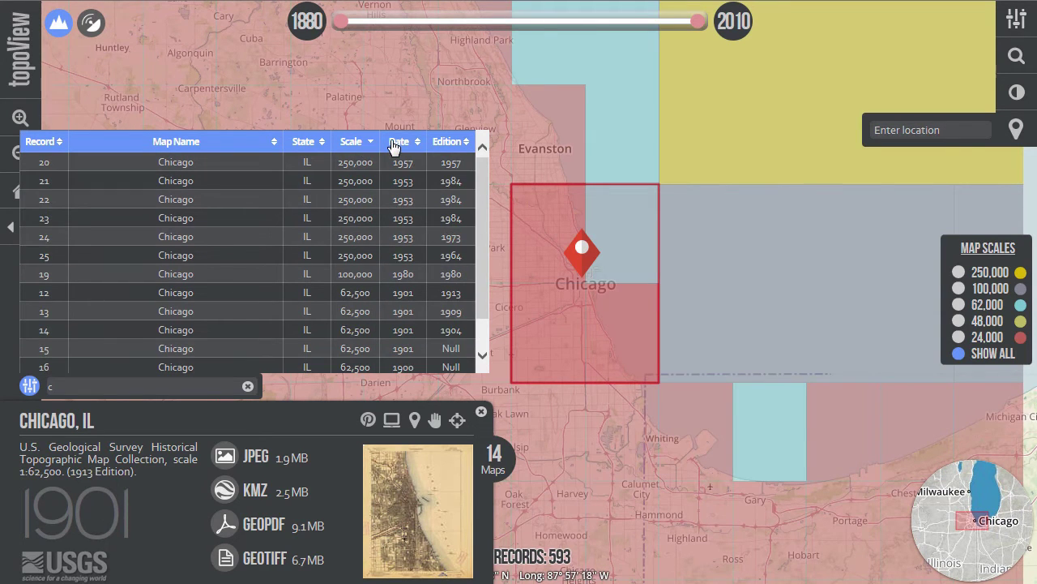
pyautogui.click(395, 146)
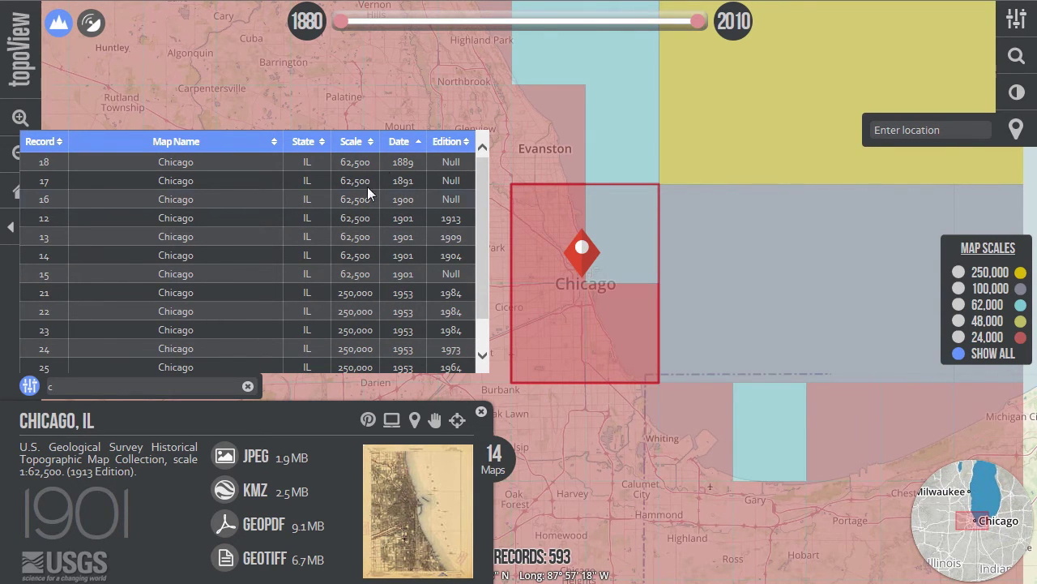